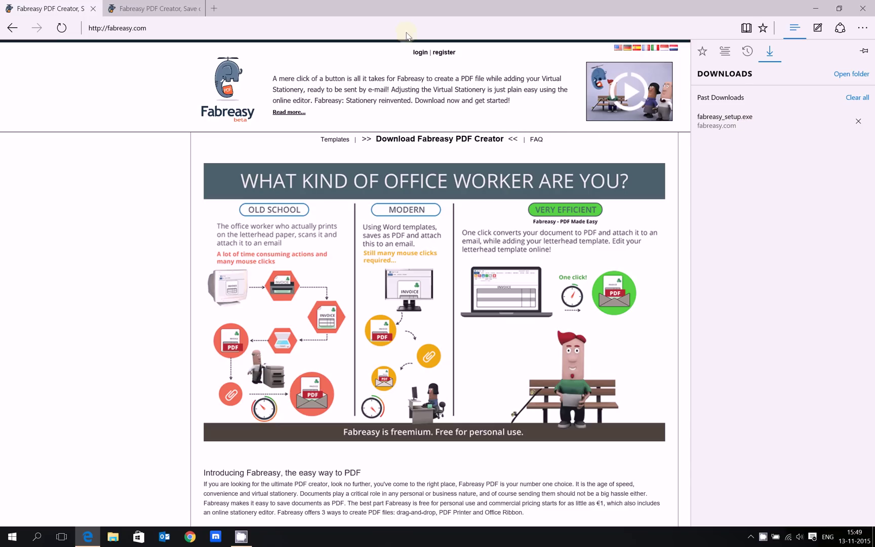
- Switch to the second Edge tab to show the fabreasy.com 'Thank you for installing' page
click(147, 10)
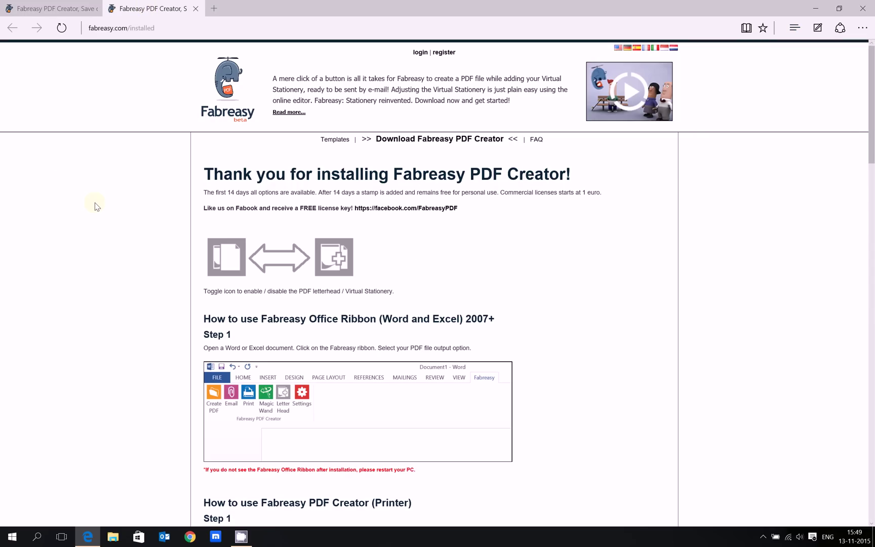
scroll(120, 229, down, 2)
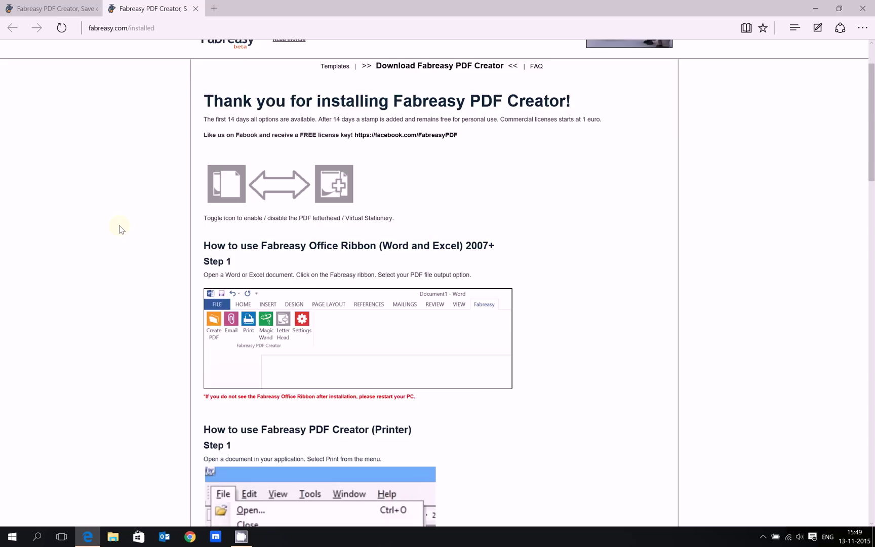
scroll(120, 229, up, 2)
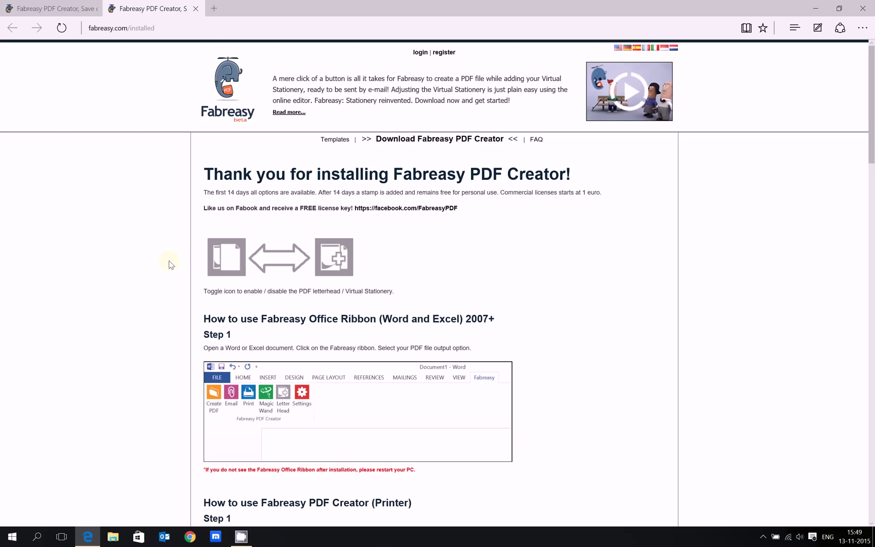
scroll(170, 264, down, 3)
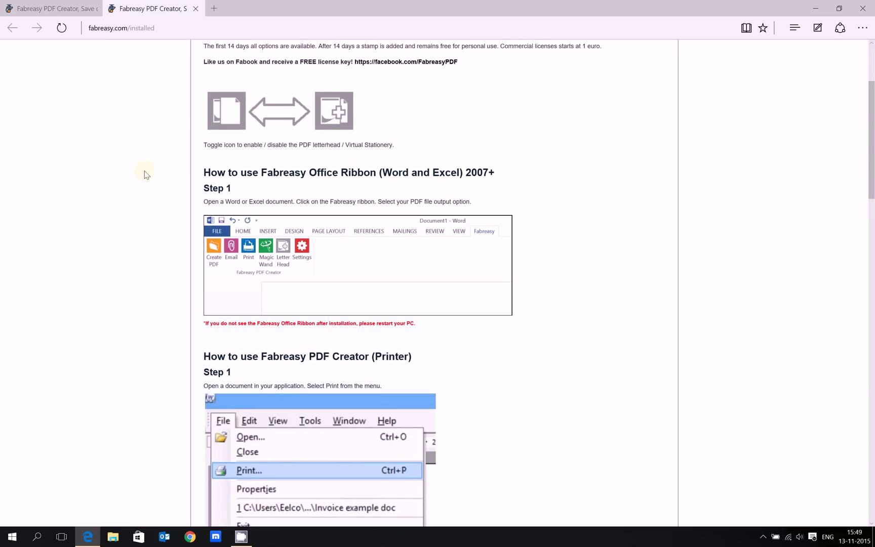
drag(204, 172, 362, 176)
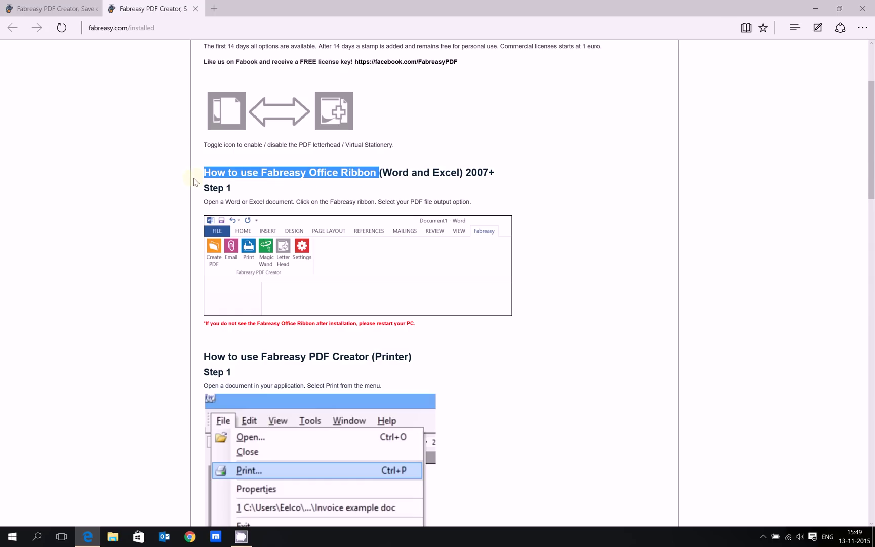
click(130, 183)
click(131, 183)
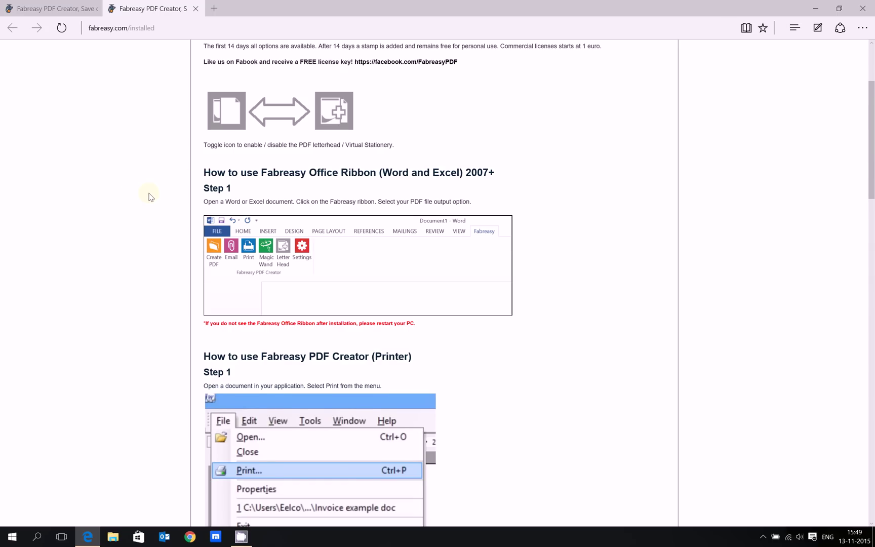
scroll(150, 197, down, 2)
drag(199, 251, 416, 253)
click(161, 246)
scroll(161, 246, up, 1)
scroll(161, 247, up, 3)
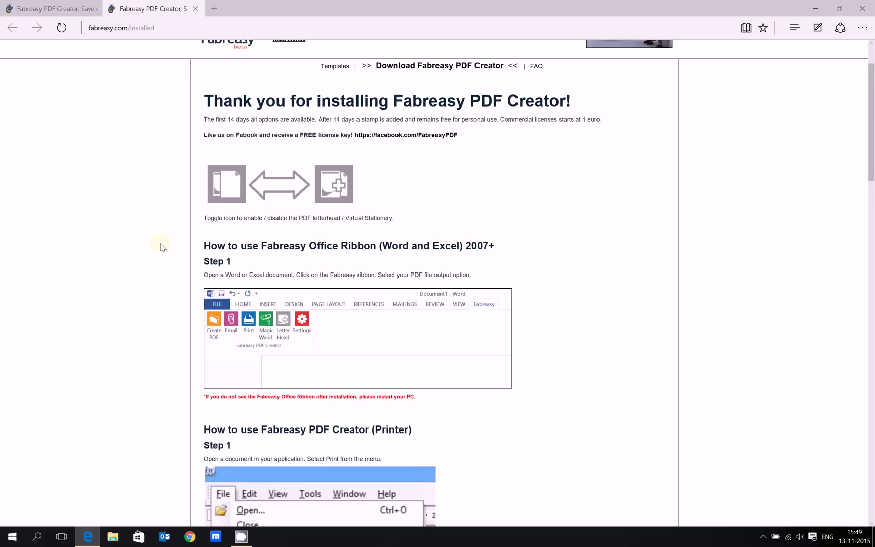
scroll(161, 246, down, 5)
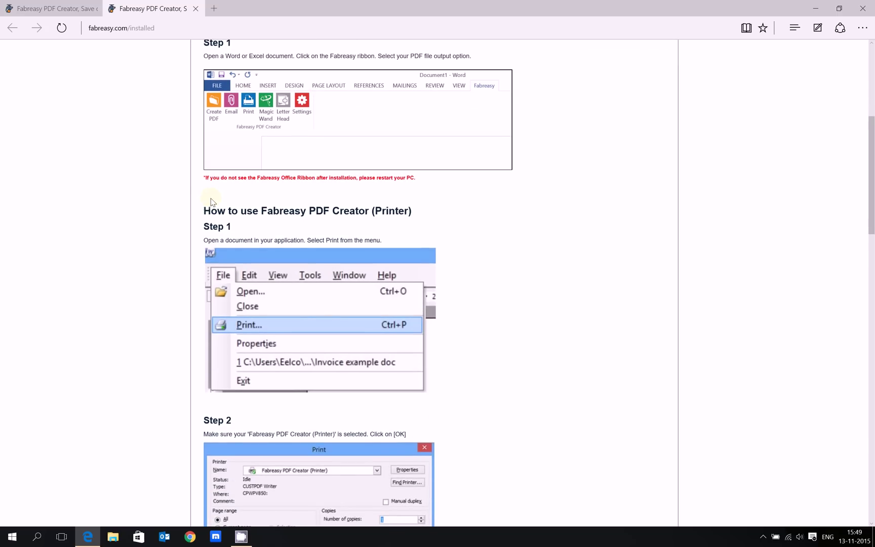
drag(202, 213, 432, 220)
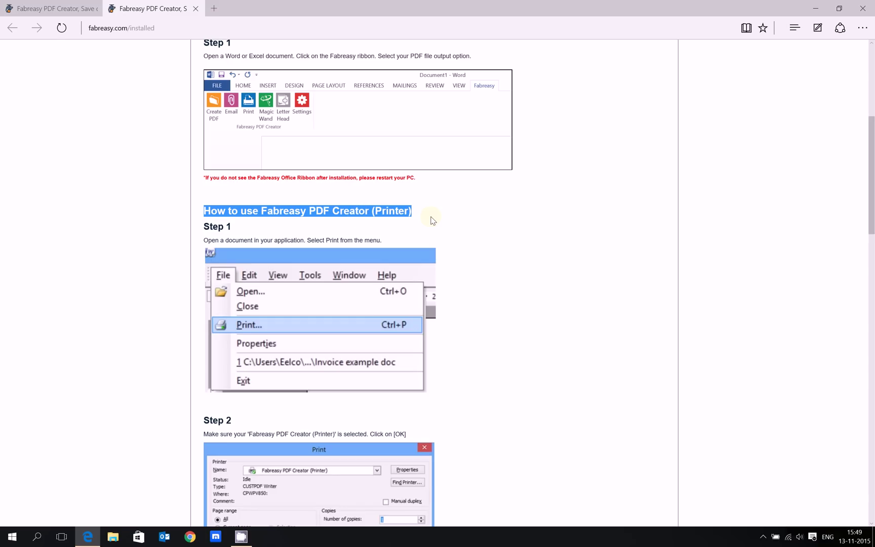
click(140, 212)
scroll(141, 213, down, 8)
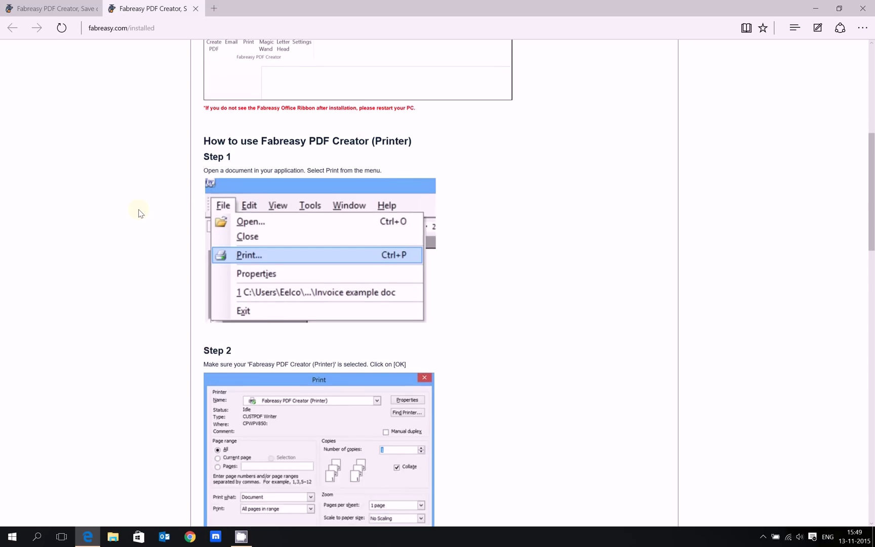
scroll(141, 213, down, 7)
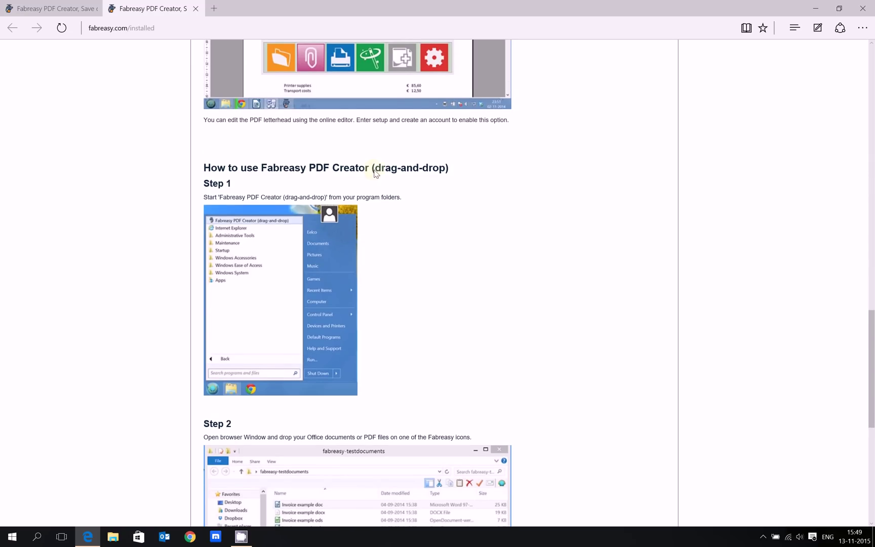
drag(375, 169, 445, 171)
click(137, 171)
scroll(137, 171, up, 15)
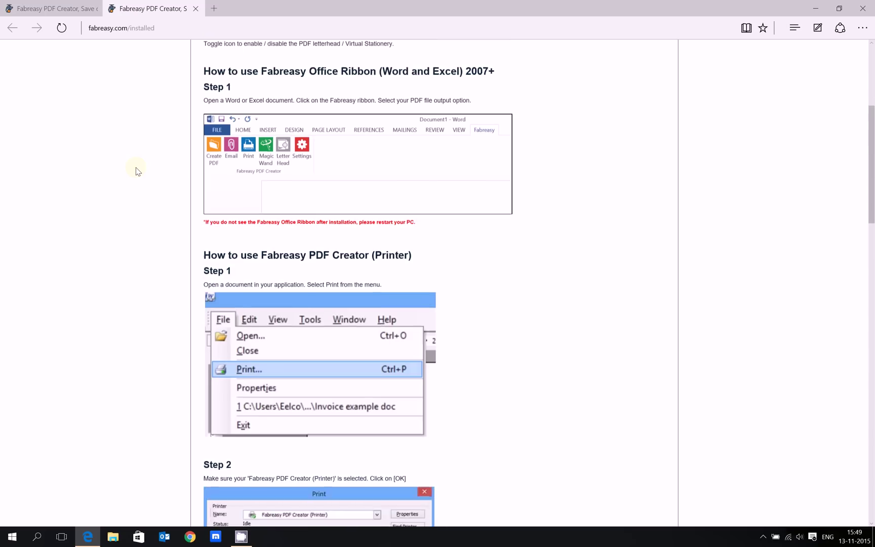
- Minimize Edge and open the Invoice example Word document from the desktop
click(811, 6)
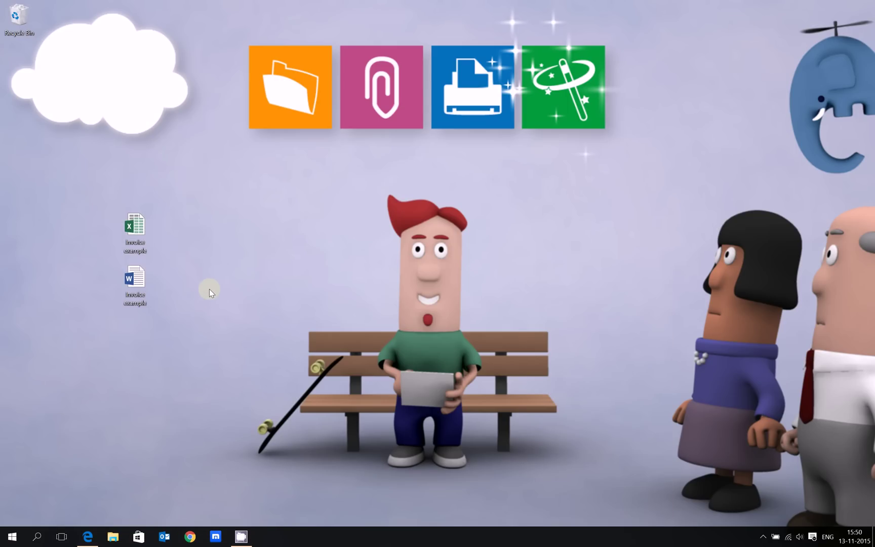
click(132, 289)
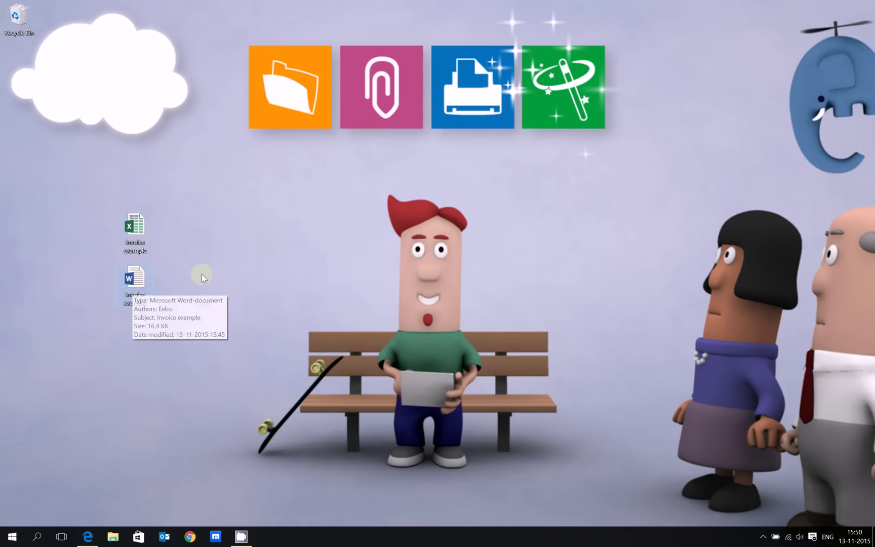
double_click(129, 283)
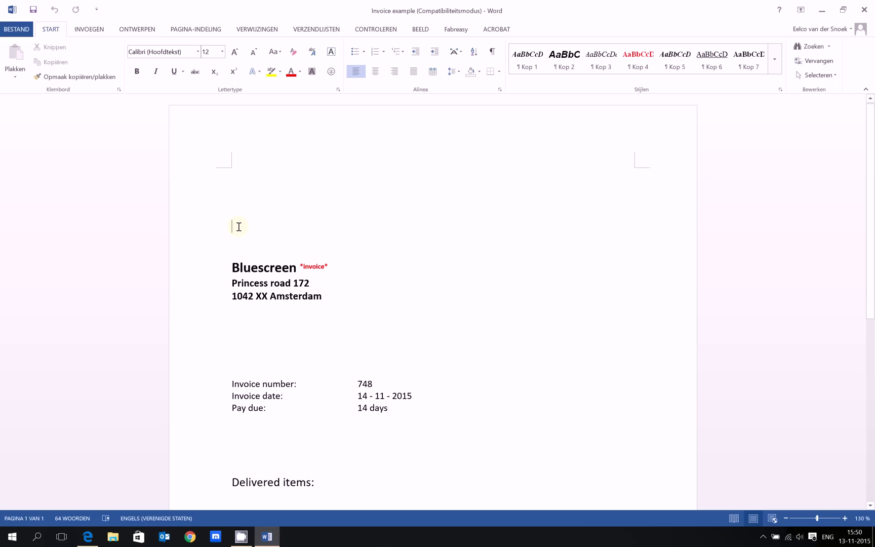
- Toggle the Fabreasy Letter Head option off and scroll through the Bluescreen invoice
click(457, 30)
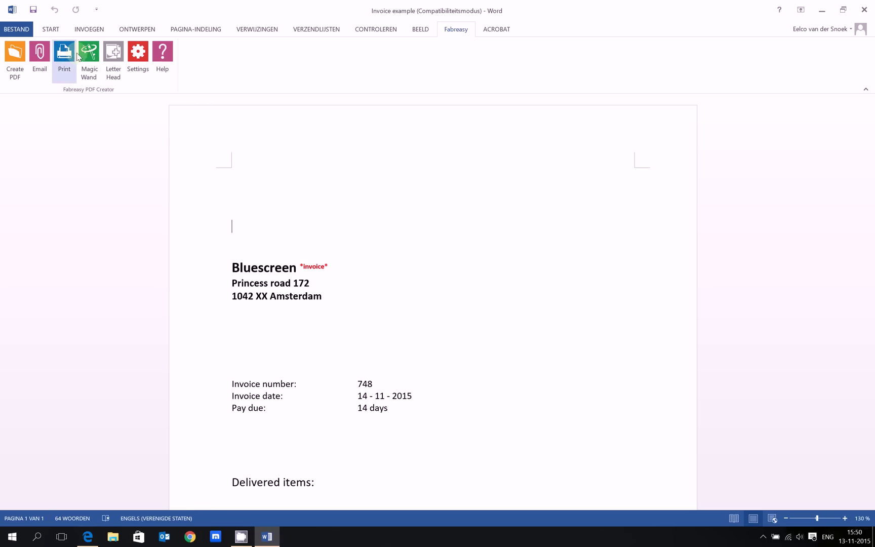
click(109, 54)
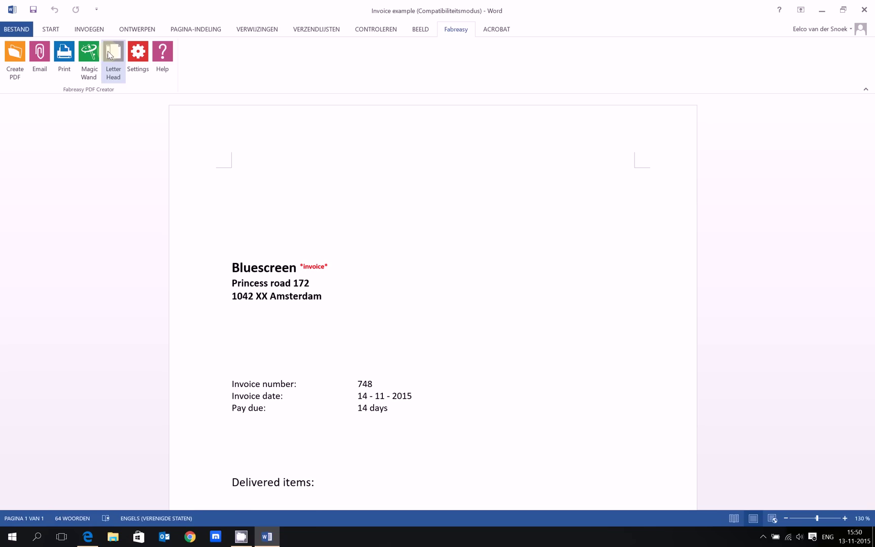
click(234, 221)
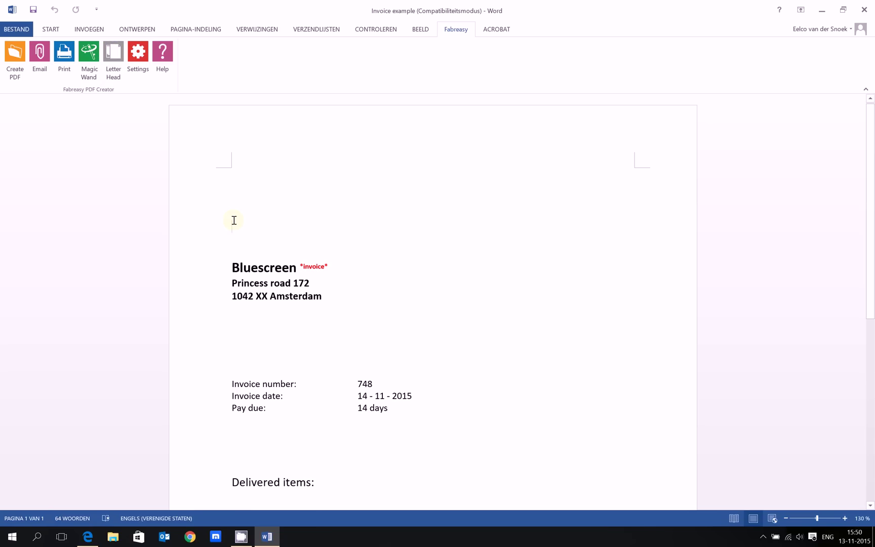
scroll(234, 220, down, 5)
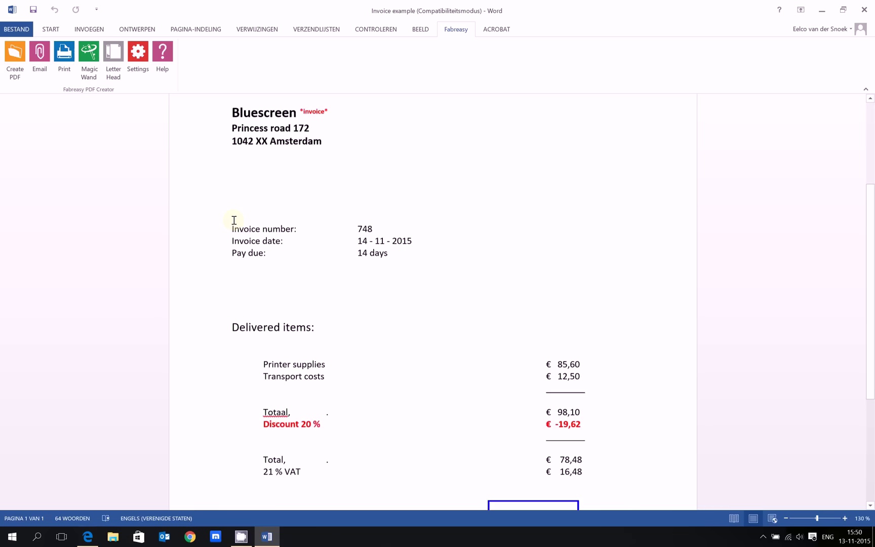
scroll(232, 219, up, 5)
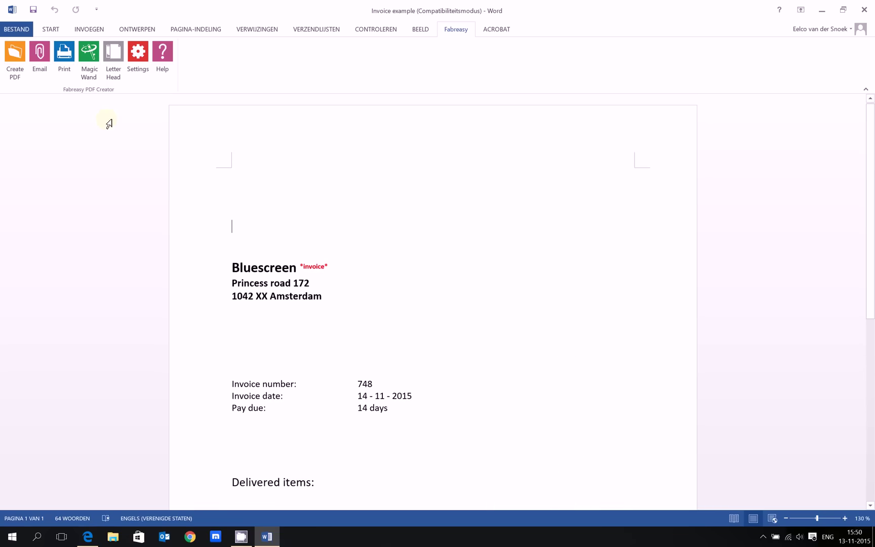
- Email the invoice as a PDF and check Invoice example.pdf has no letterhead, then close it
click(41, 56)
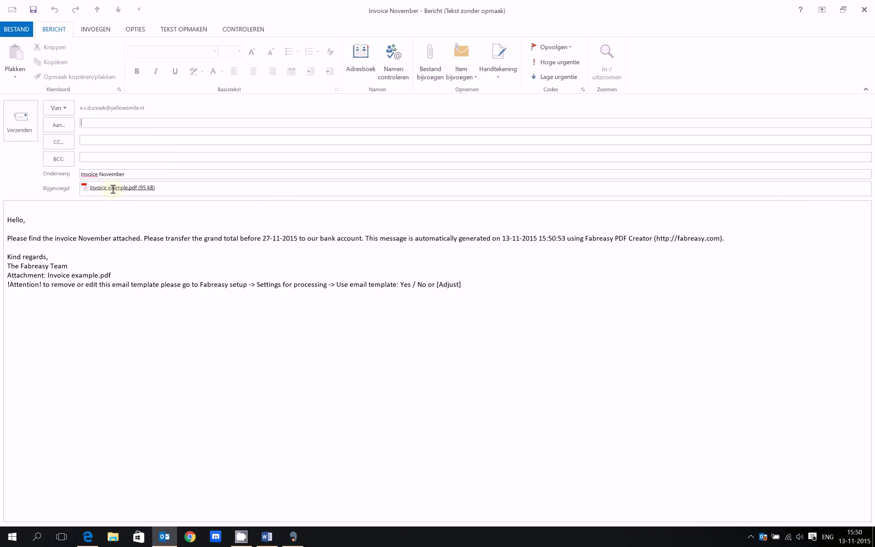
click(113, 188)
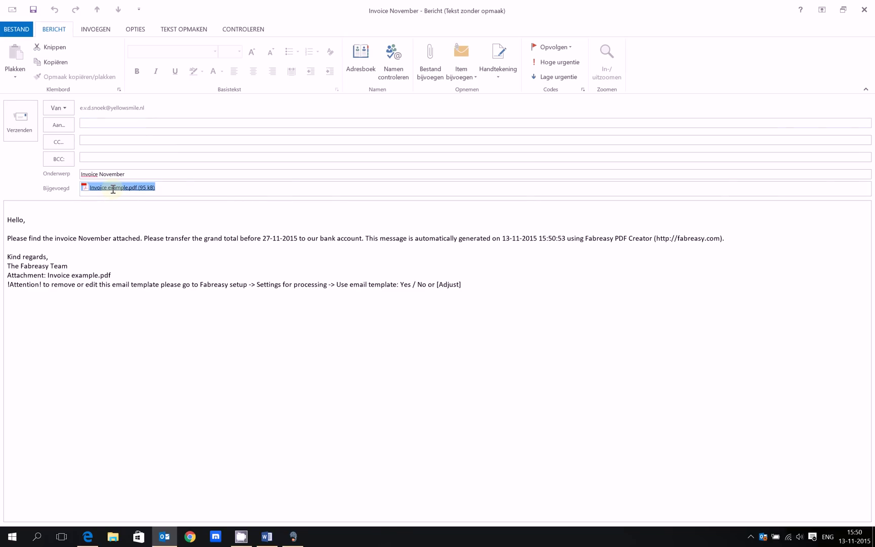
double_click(113, 188)
scroll(124, 205, down, 9)
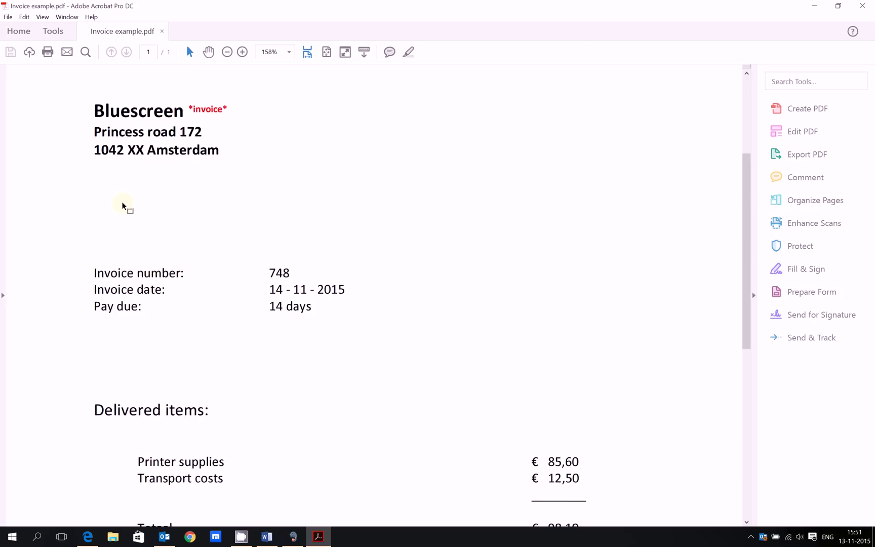
click(862, 5)
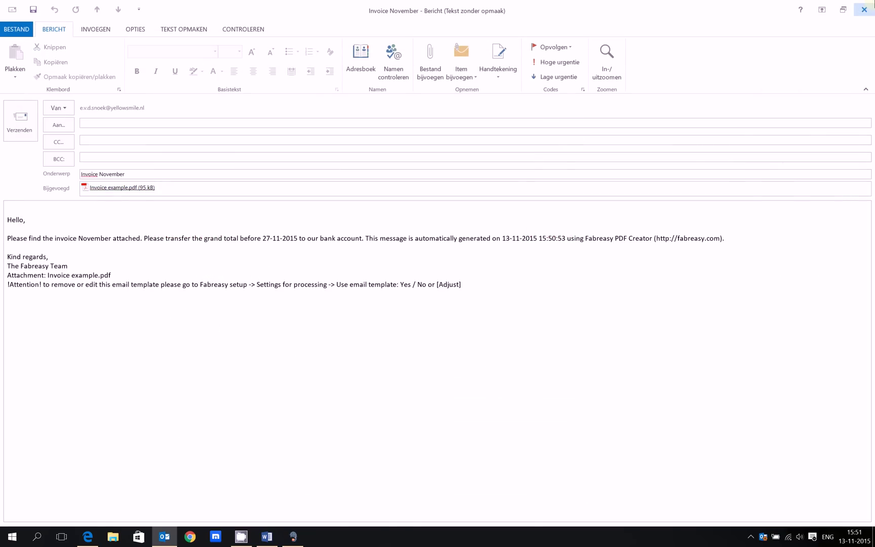
- Discard the draft email, turn the PDF letterhead on and email the invoice again
click(871, 9)
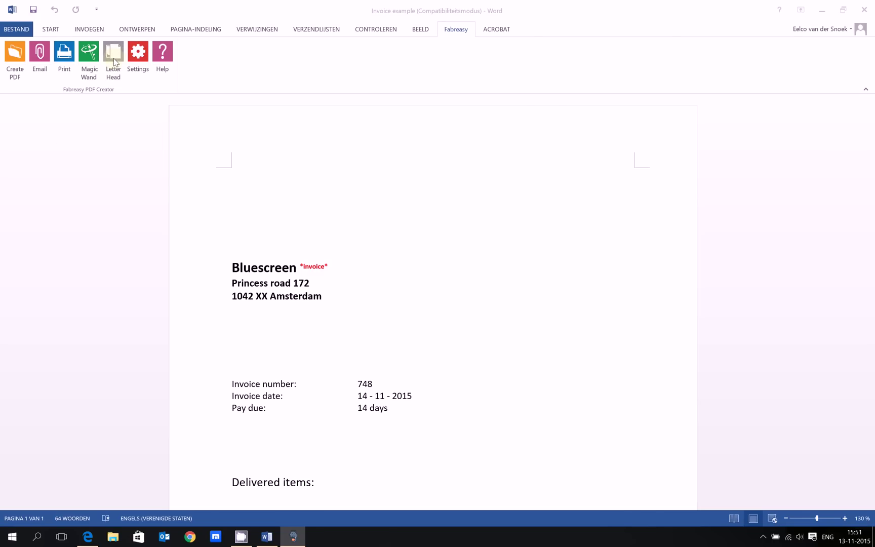
click(114, 61)
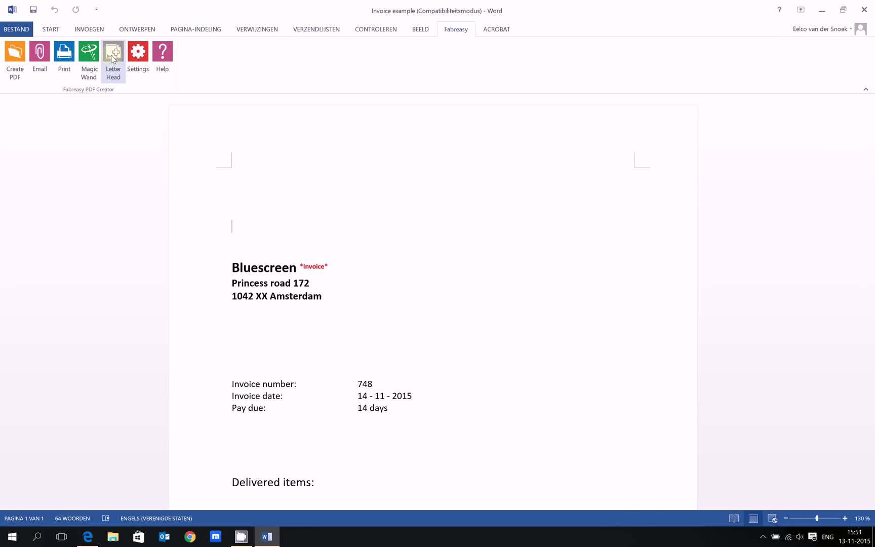
click(40, 54)
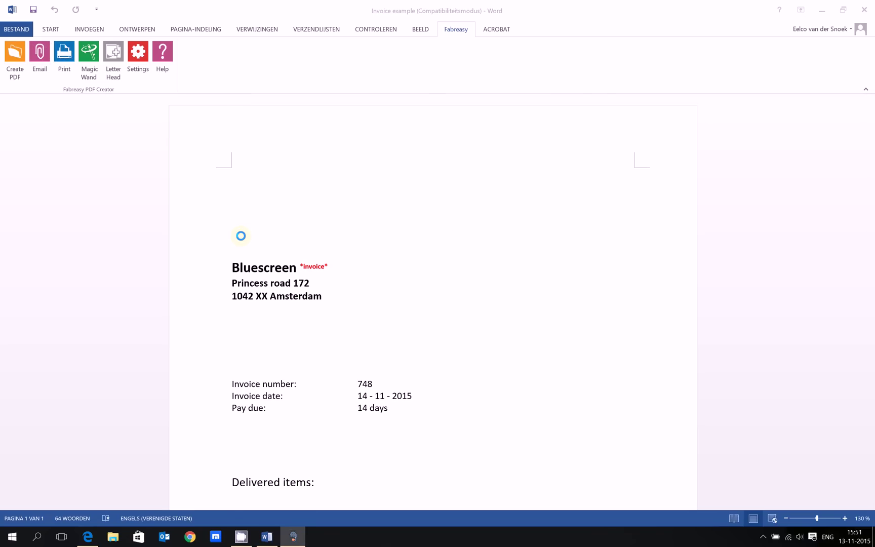
- Inspect the 179 kB letterheaded Invoice example.pdf, then close it and the unsent email
double_click(124, 188)
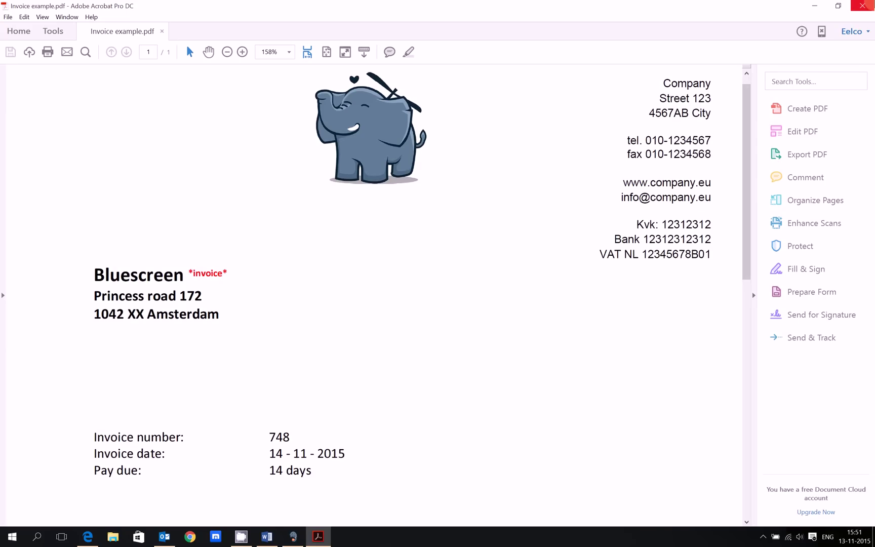
click(862, 5)
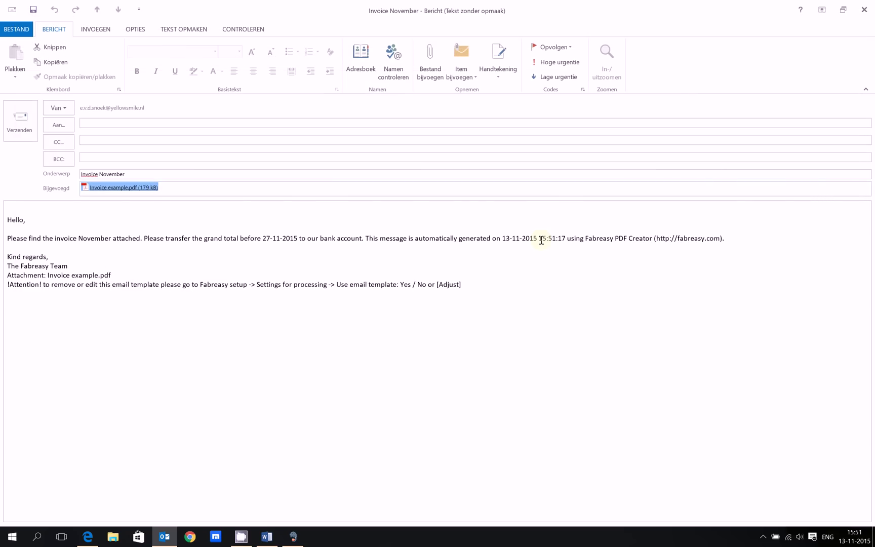
click(863, 9)
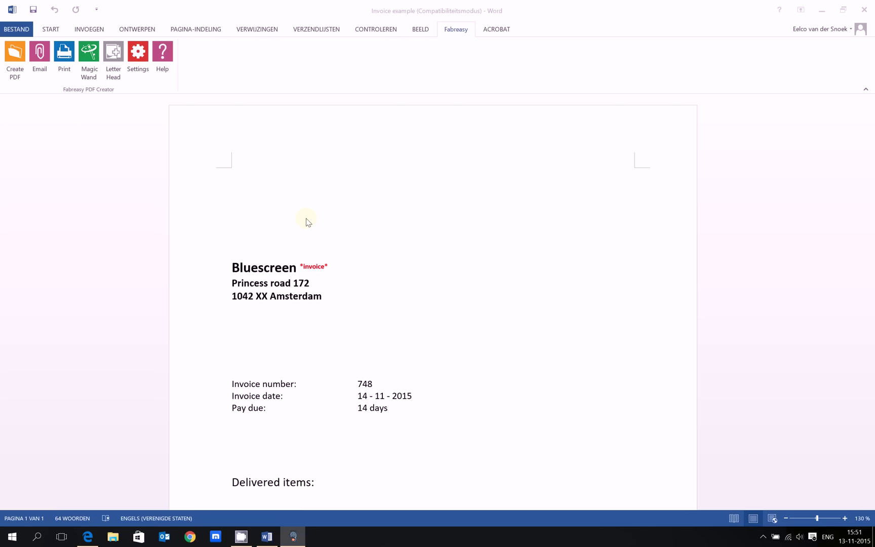
- In Fabreasy settings, load the local file Letterhead PDF as the first-page letterhead
click(134, 55)
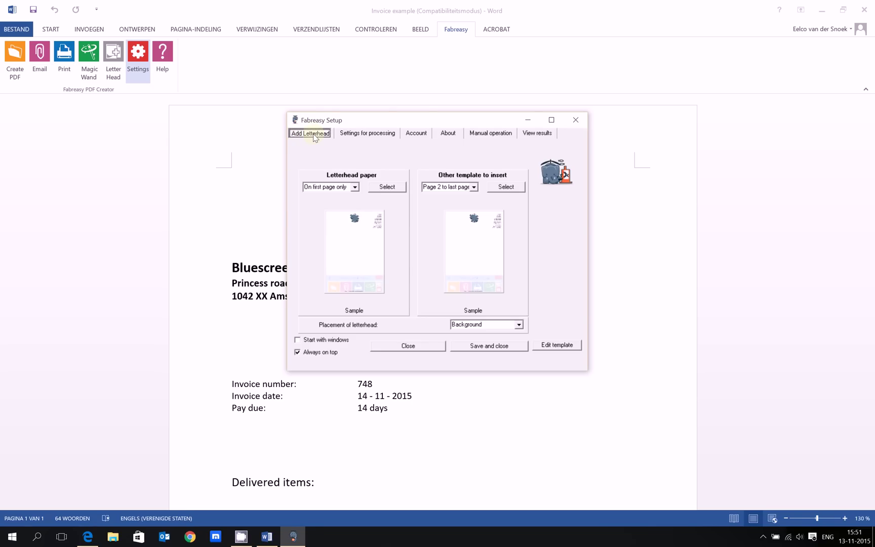
click(390, 190)
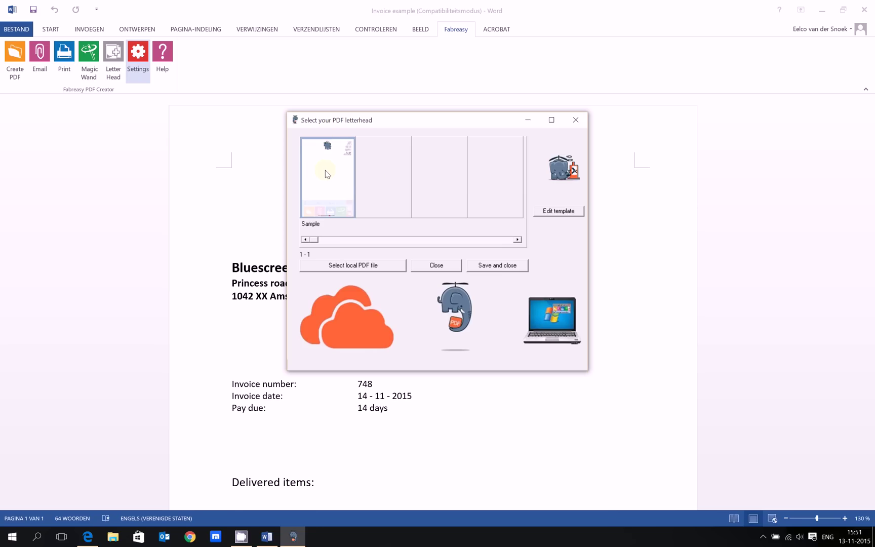
click(355, 265)
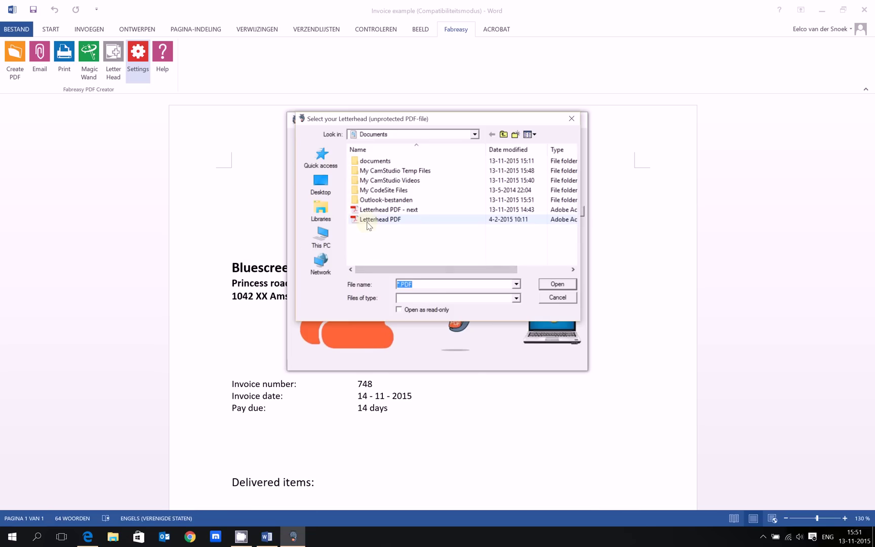
double_click(368, 220)
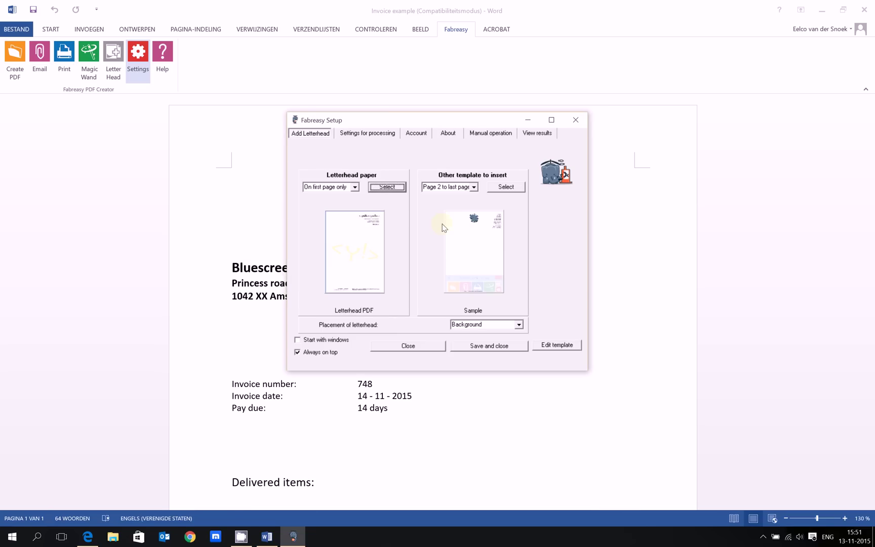
- Add Letterhead PDF - next as the second template for page 2 to last page, and save
click(500, 187)
click(339, 268)
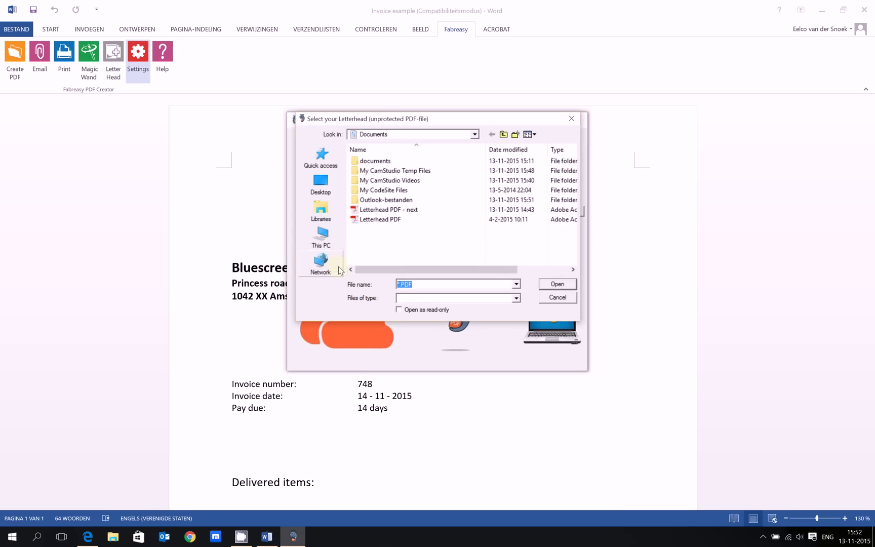
double_click(387, 210)
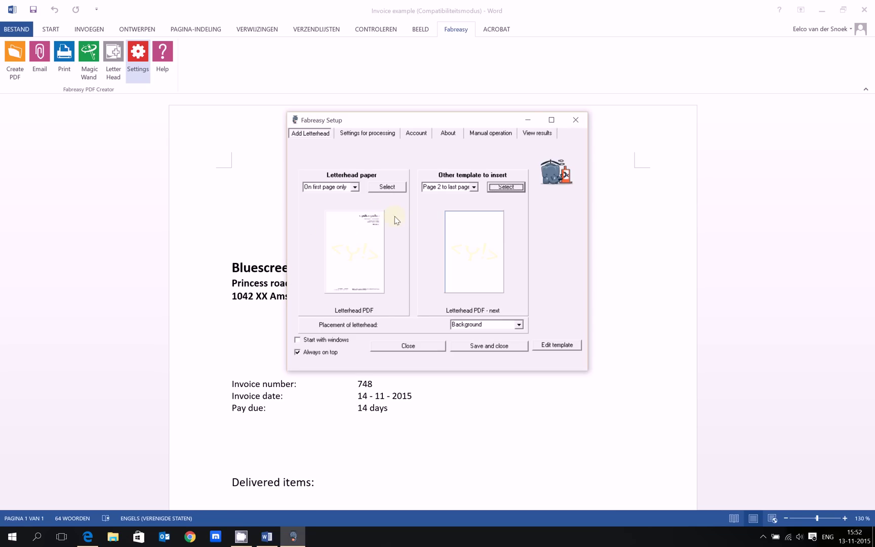
click(474, 187)
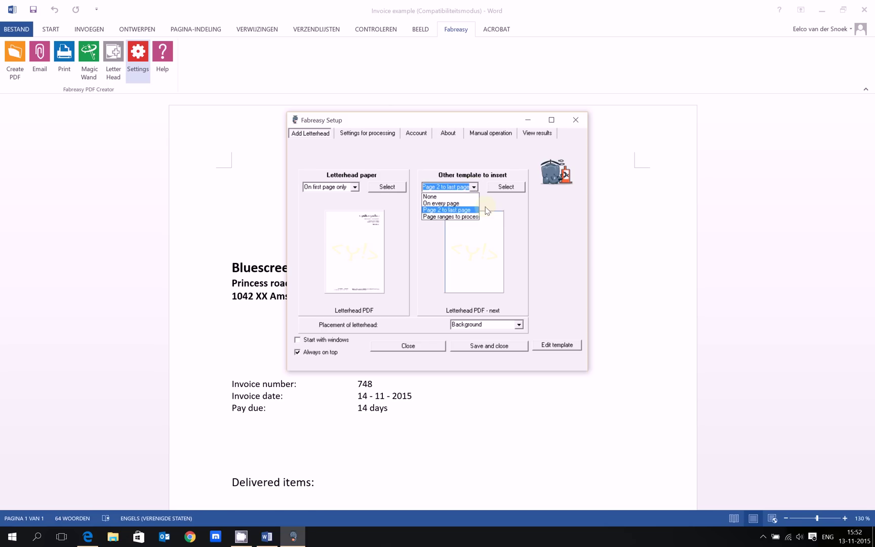
click(471, 209)
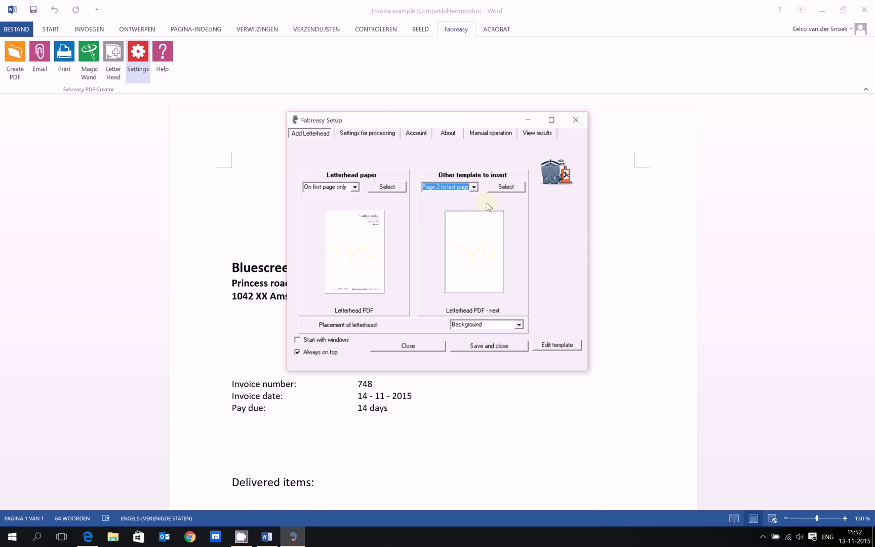
click(488, 349)
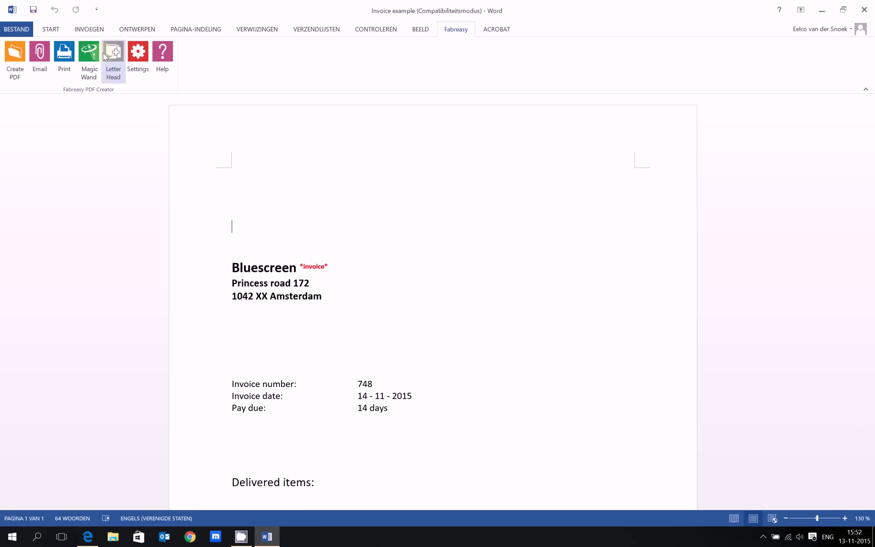
- Email the invoice, confirm the 140 kB PDF shows the Yellow Smile letterhead, then close both windows
click(40, 52)
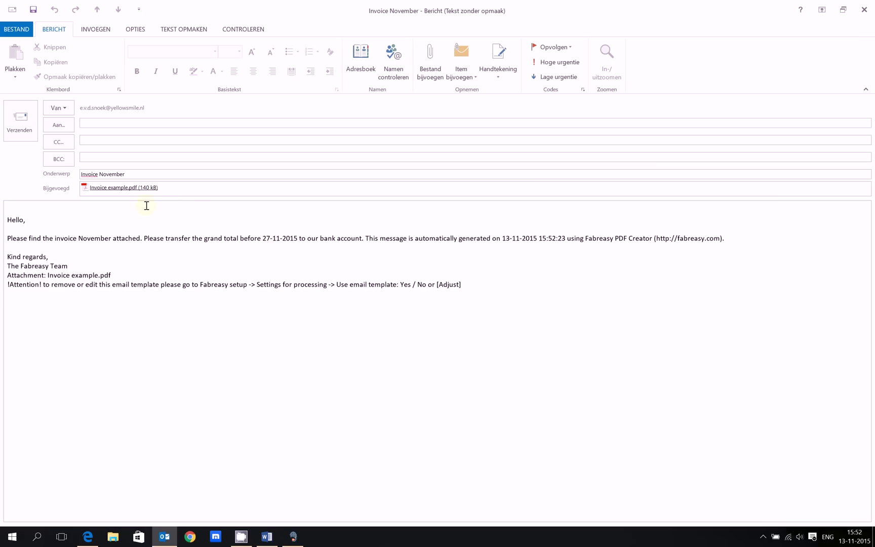
double_click(119, 189)
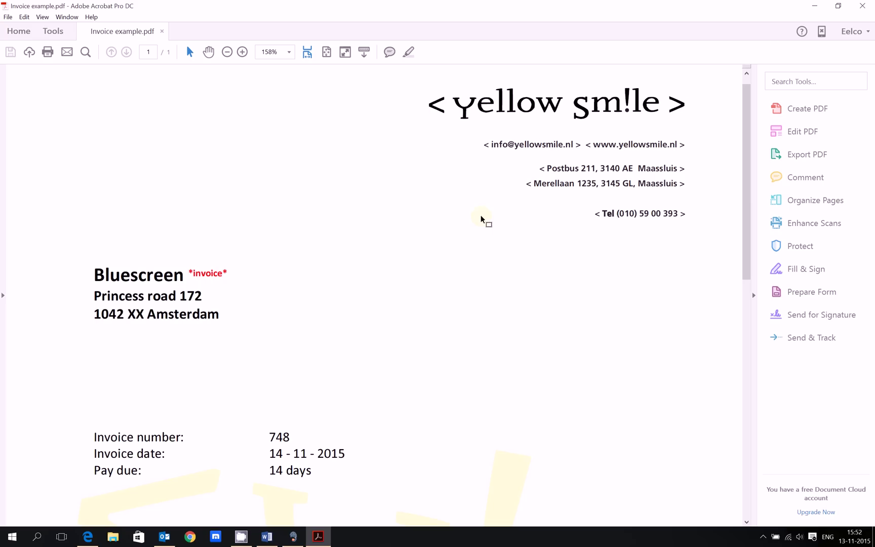
scroll(283, 270, down, 5)
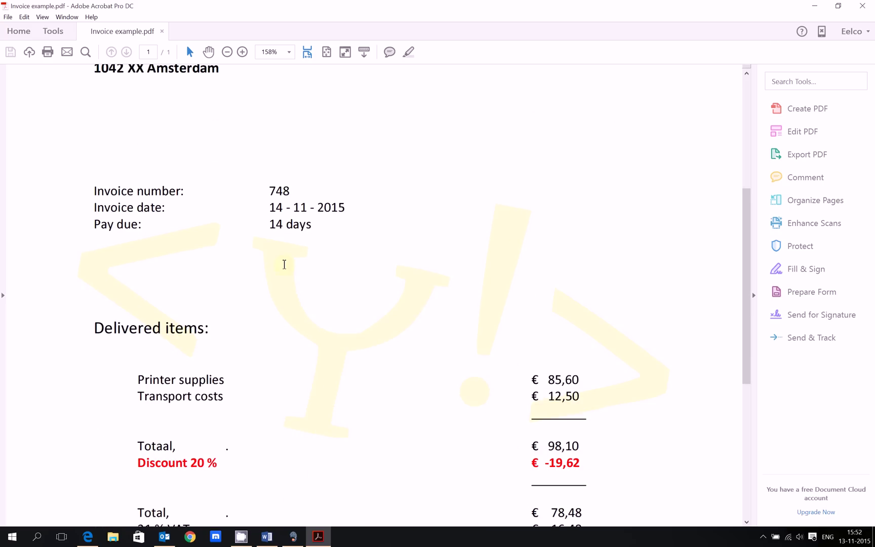
click(862, 5)
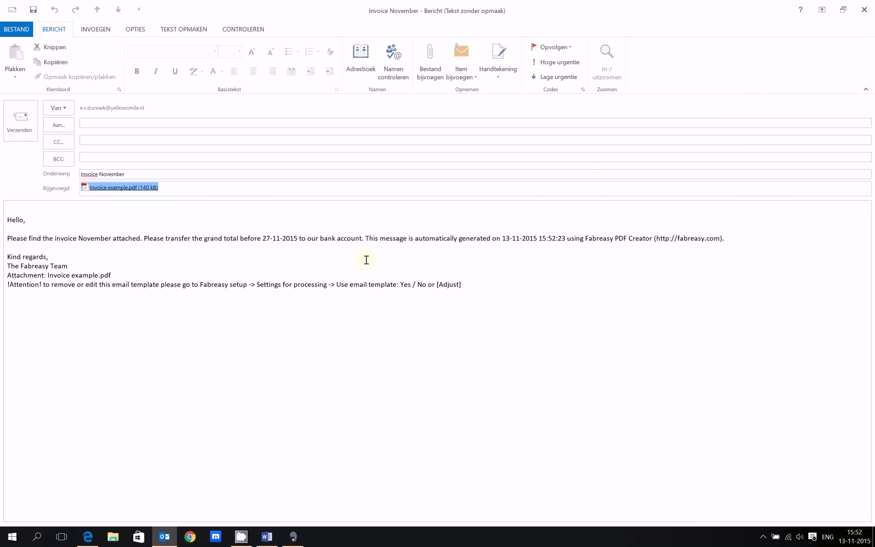
click(864, 9)
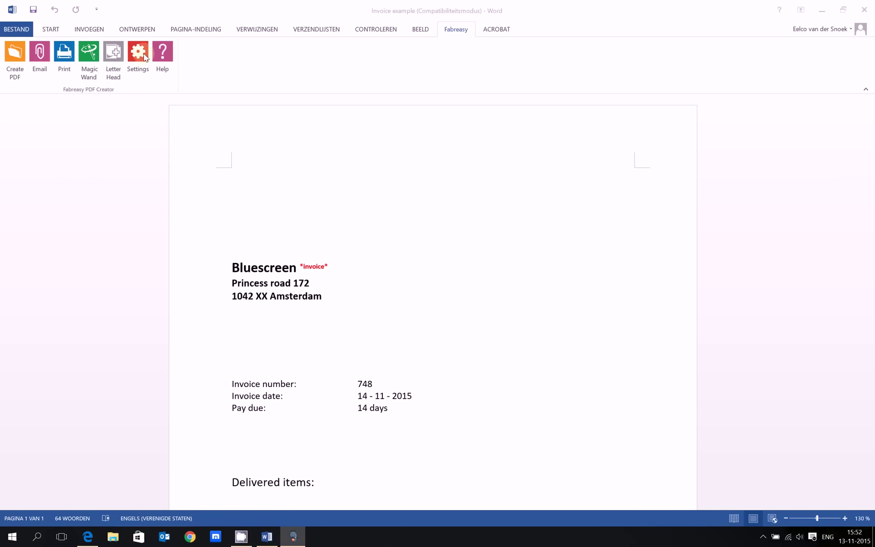
- Open the email template editor under Fabreasy's settings for processing
click(137, 51)
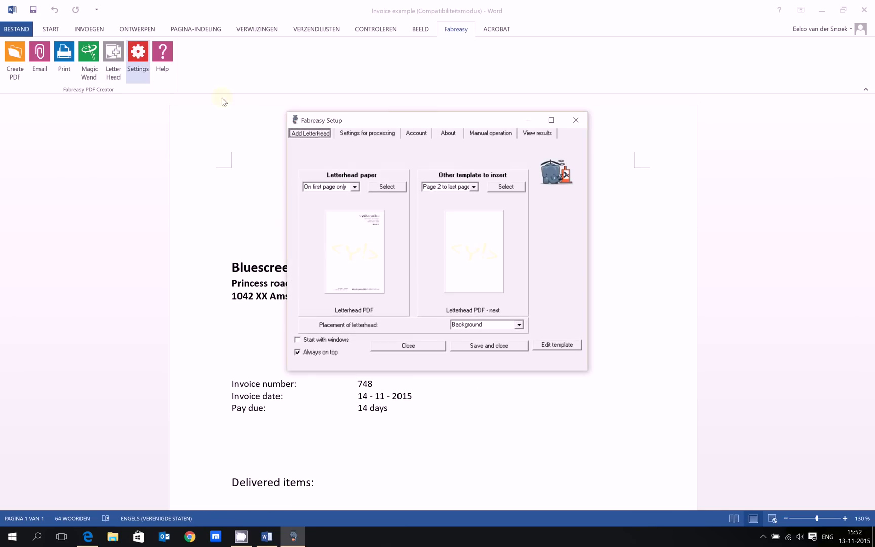
click(357, 133)
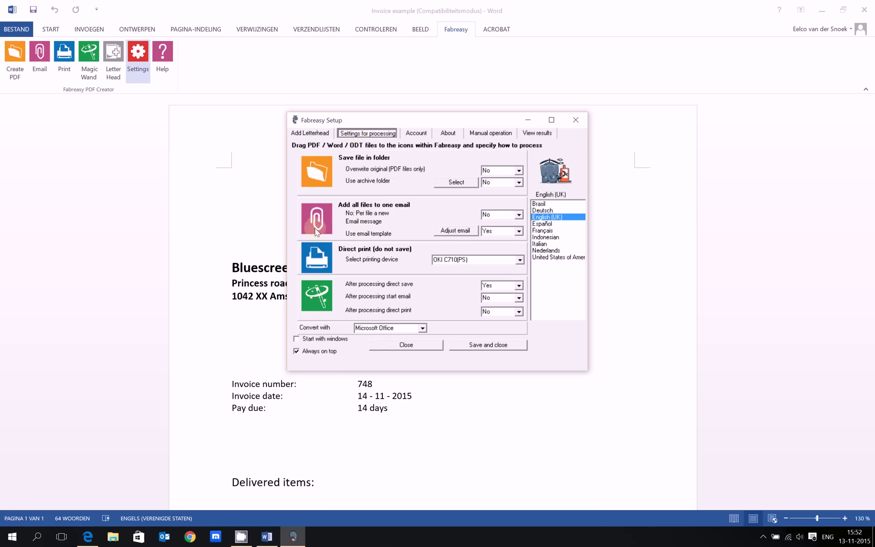
click(454, 231)
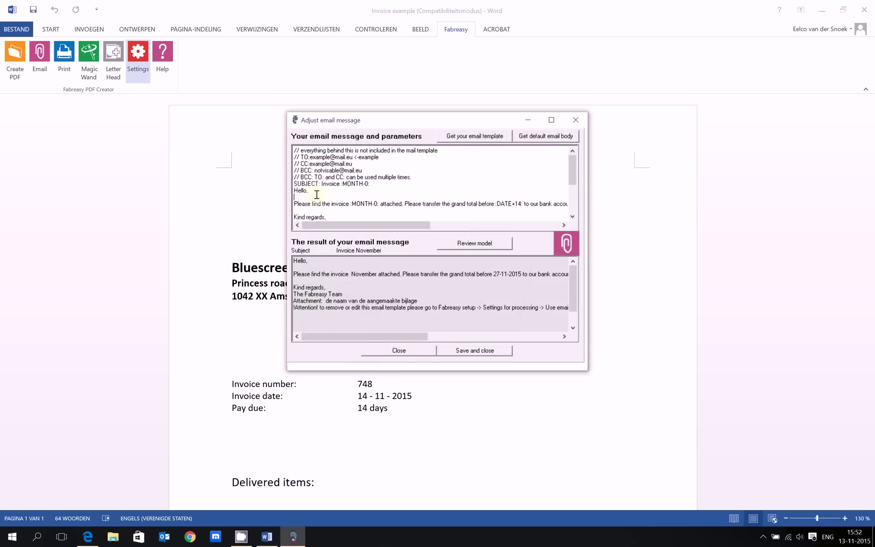
scroll(317, 194, down, 2)
scroll(317, 195, up, 2)
scroll(316, 194, down, 4)
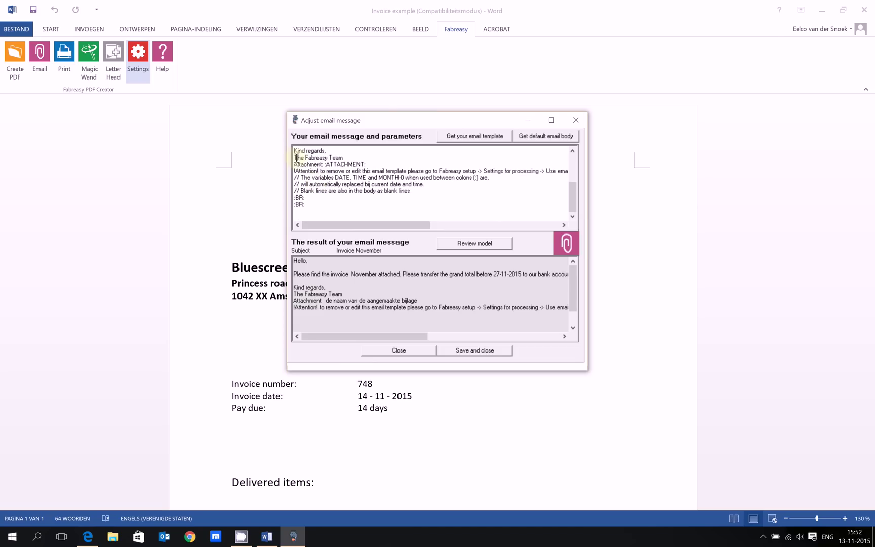
- Delete the lines after 'Kind regards,', add the sender's first name, preview and save the template
drag(296, 158, 377, 217)
key(BackSpace)
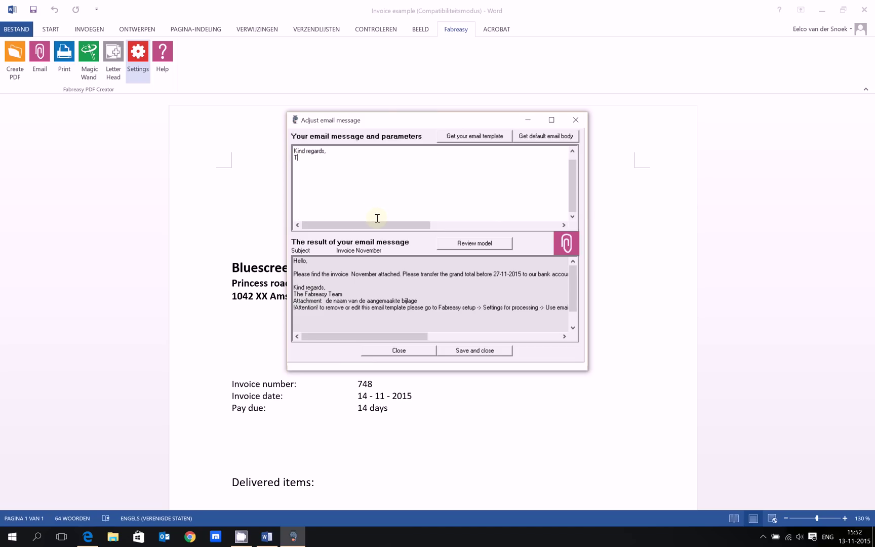
key(Return)
key(Return)
click(463, 244)
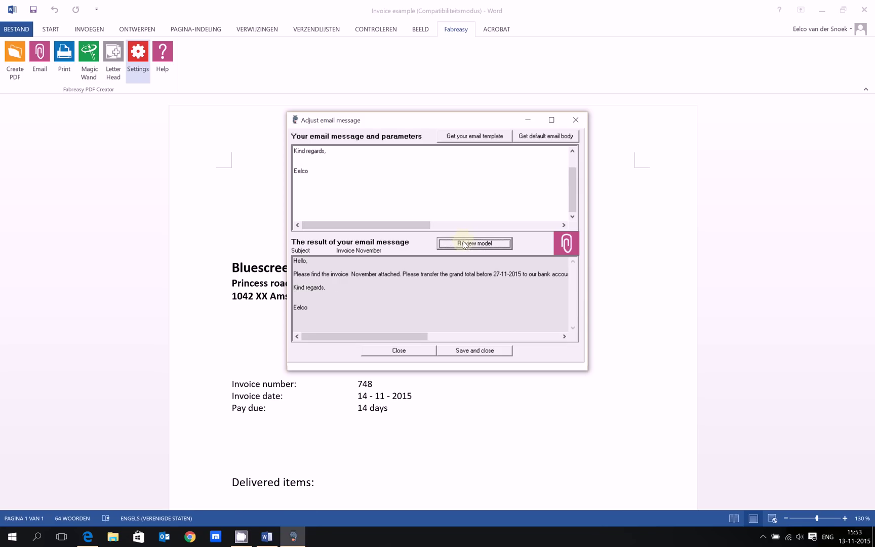
click(478, 351)
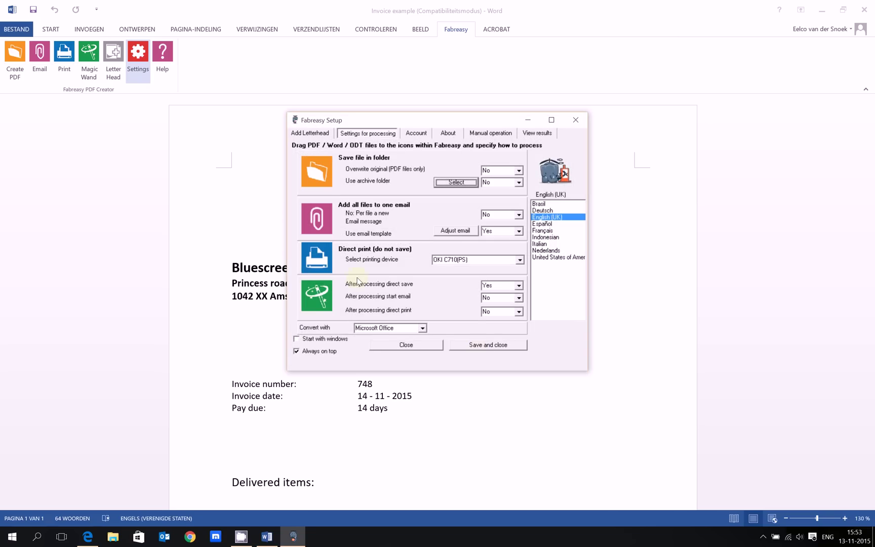
click(472, 348)
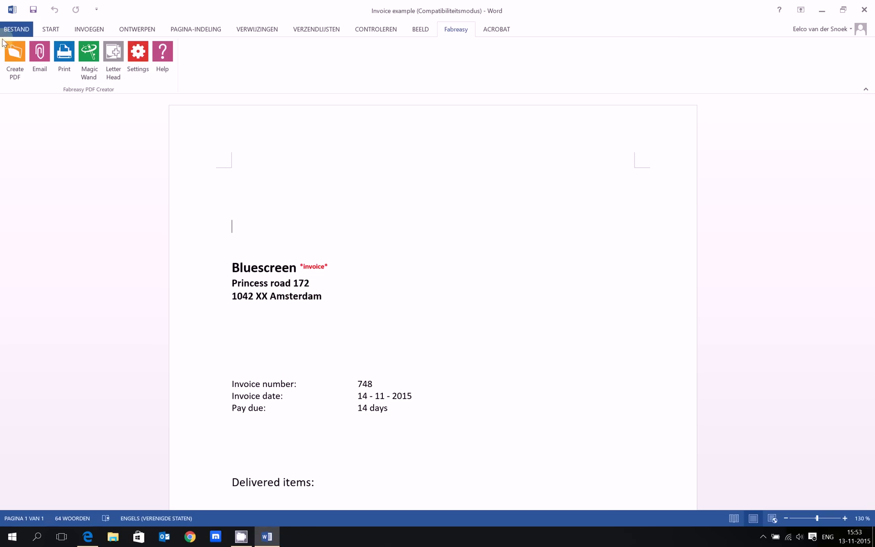
- Email the invoice with the new template, check the 140 kB PDF attachment and review the body text
click(39, 54)
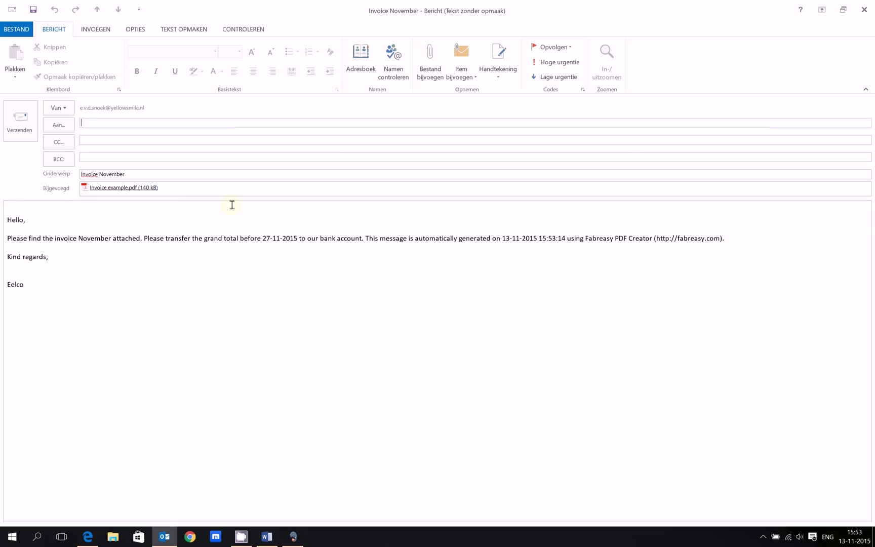
double_click(130, 187)
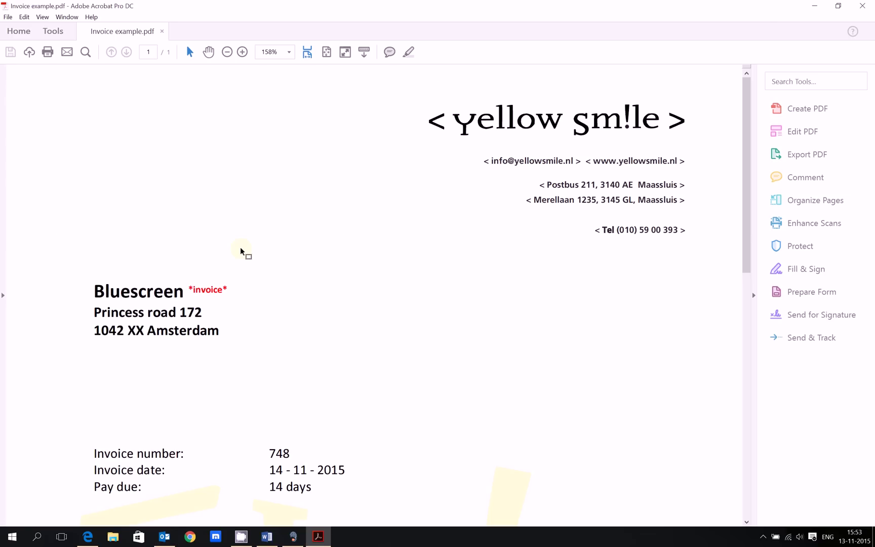
scroll(248, 255, down, 4)
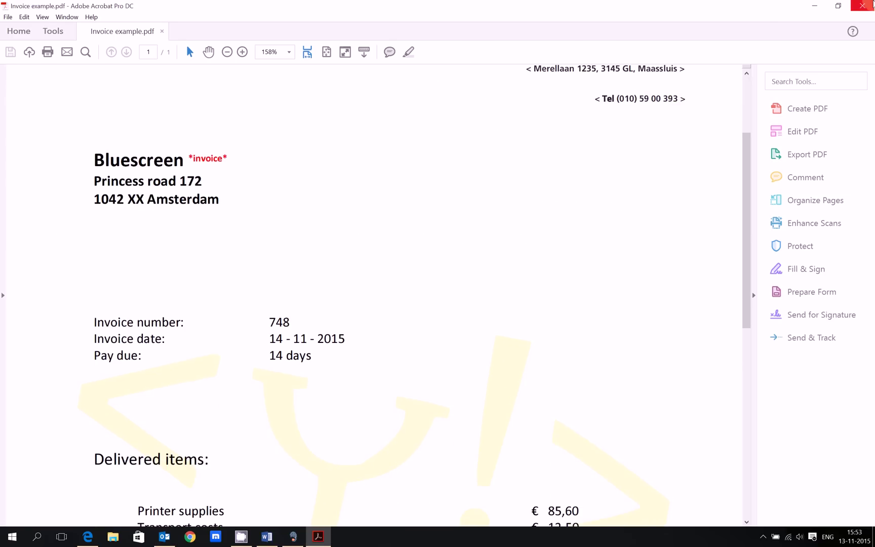
click(862, 6)
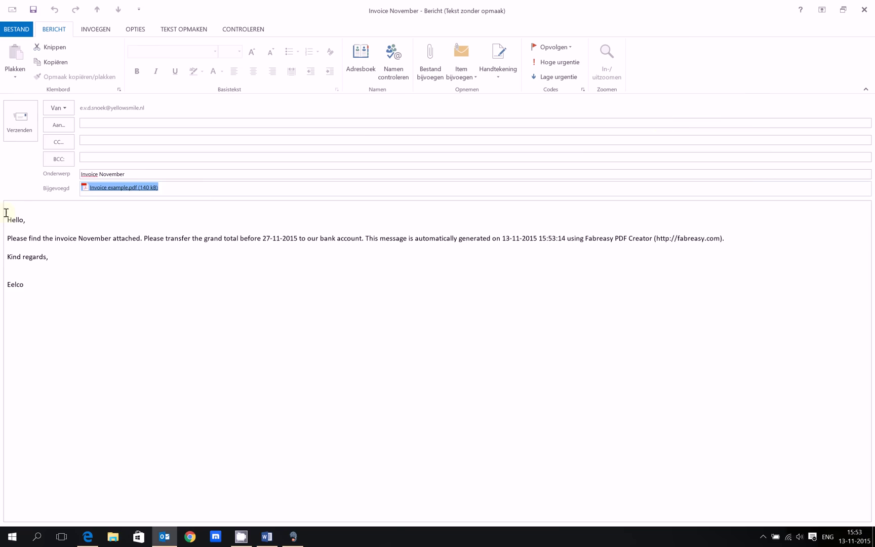
click(5, 217)
drag(6, 217, 37, 284)
click(22, 284)
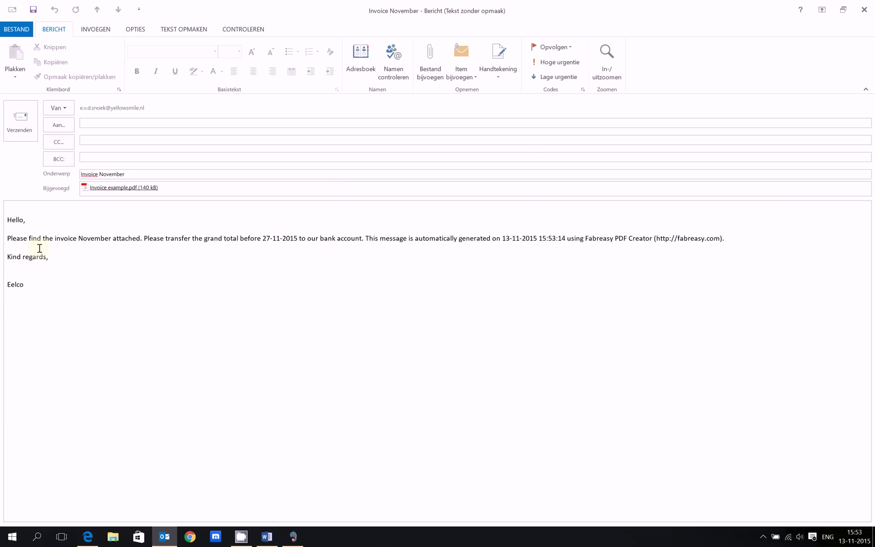
- Close the invoice email and Word, then open the Excel Invoice example workbook
click(867, 5)
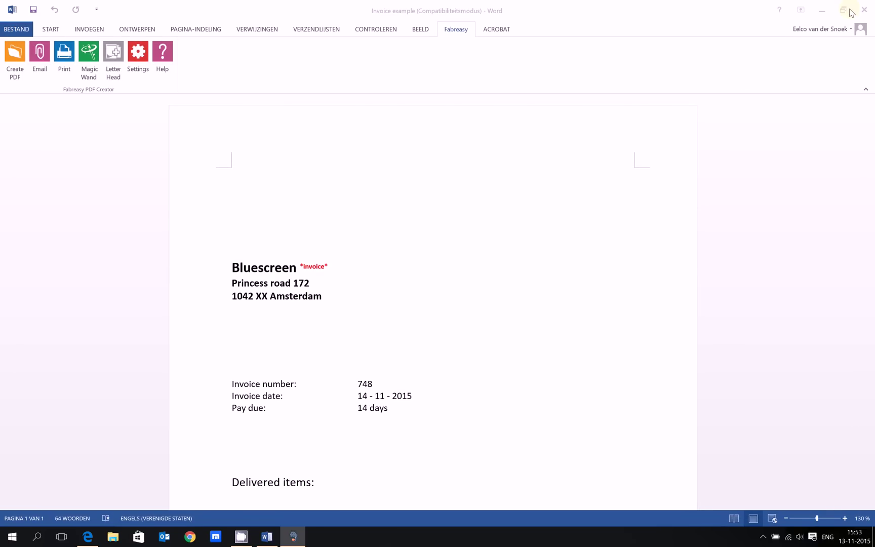
click(868, 10)
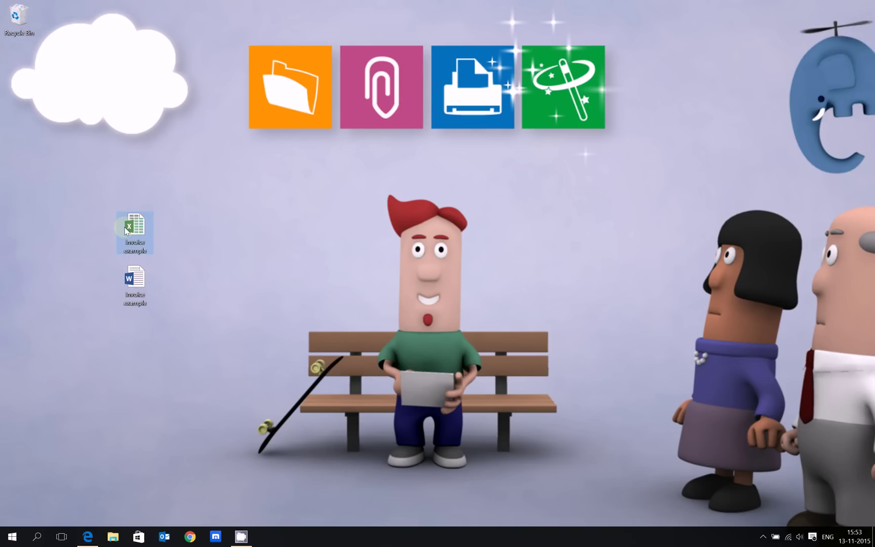
double_click(141, 229)
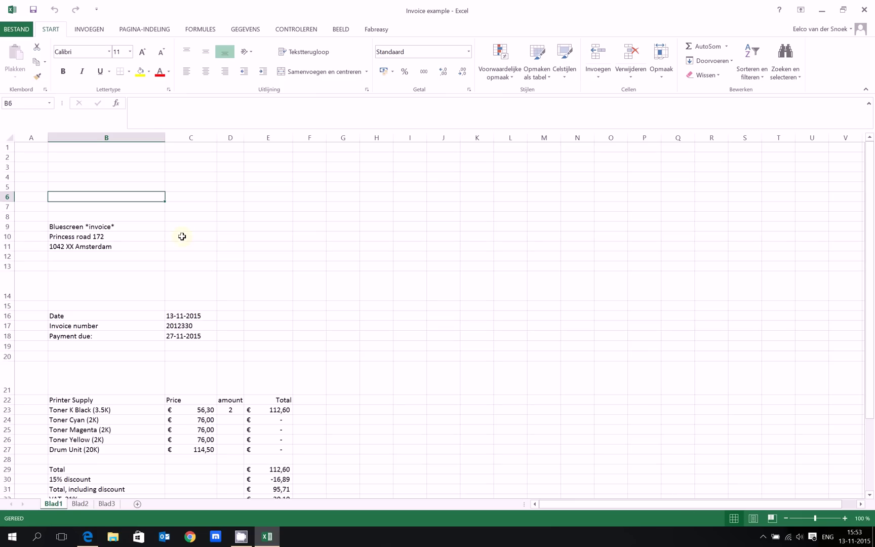
- Look over the printer supply invoice, selecting cells B11 and then B8
click(117, 246)
scroll(112, 238, down, 5)
scroll(114, 241, up, 5)
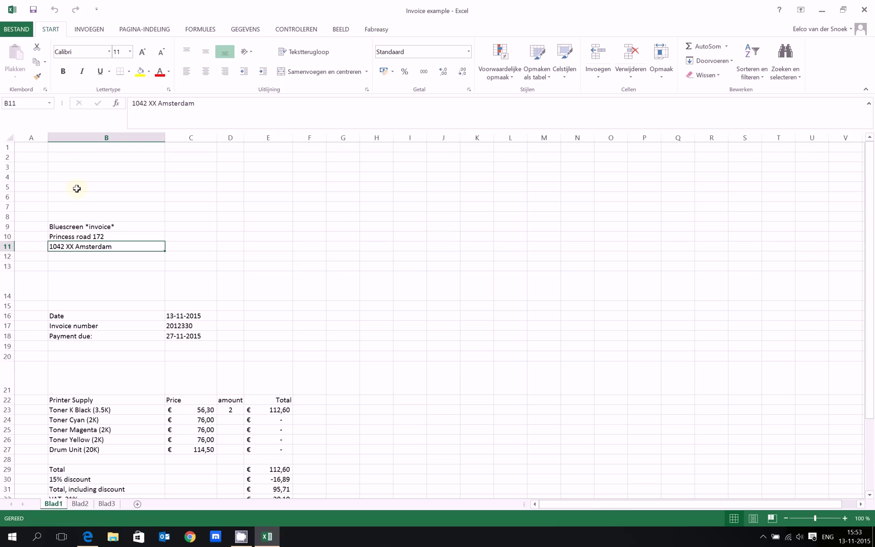
click(58, 216)
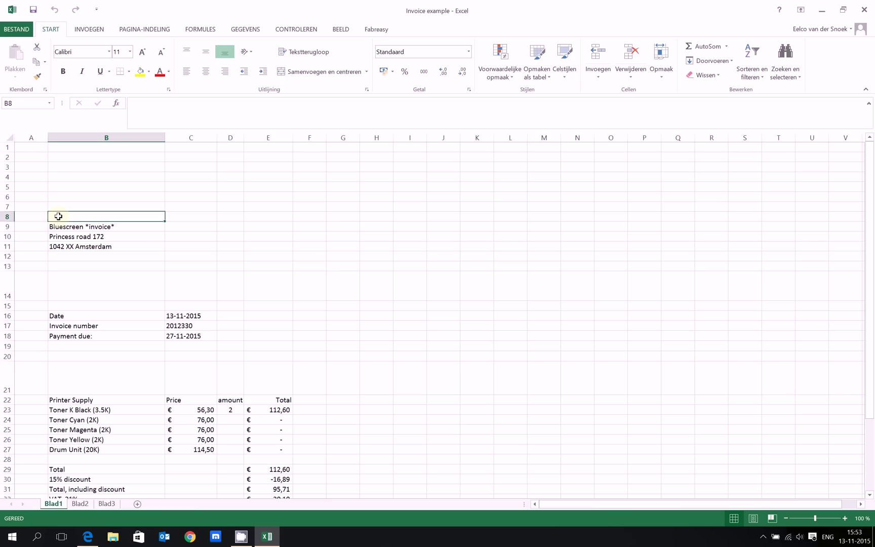
- Print the Excel invoice sheet to the Fabreasy PDF Creator (Printer) to create a PDF
key(ctrl+p)
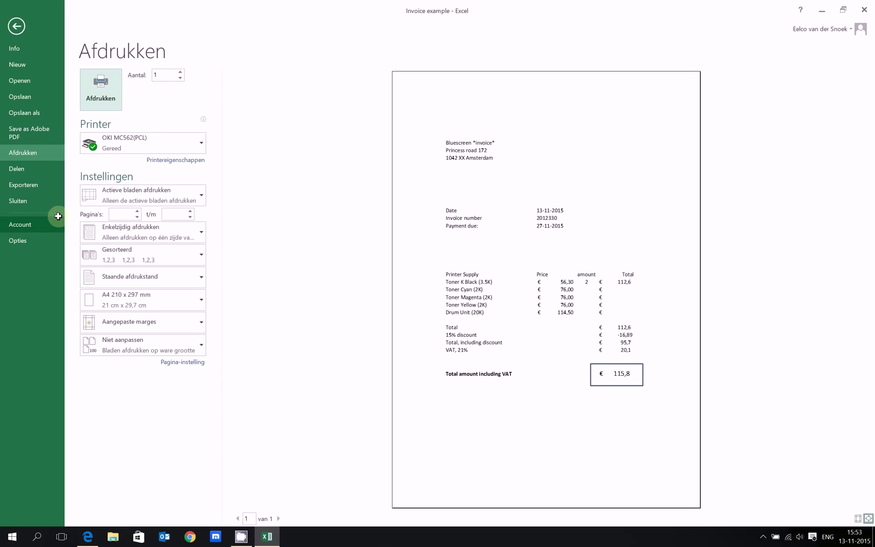
click(116, 148)
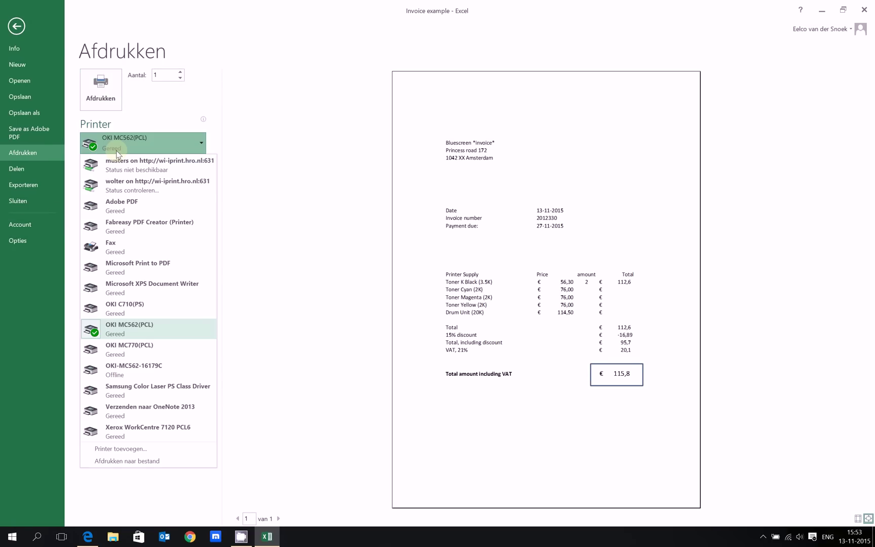
click(128, 226)
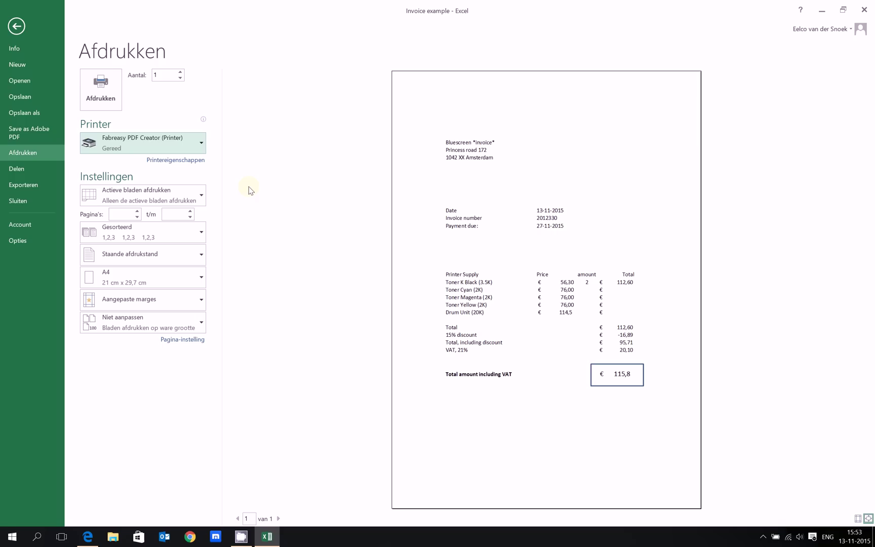
click(102, 93)
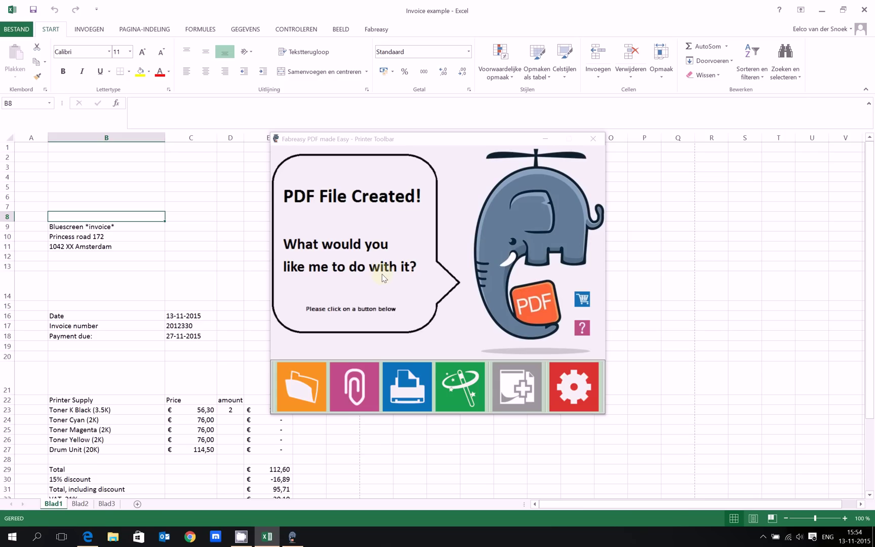
- Attach the invoice PDF to an Outlook email, check its Yellow Smile letterhead, then close the draft
click(519, 396)
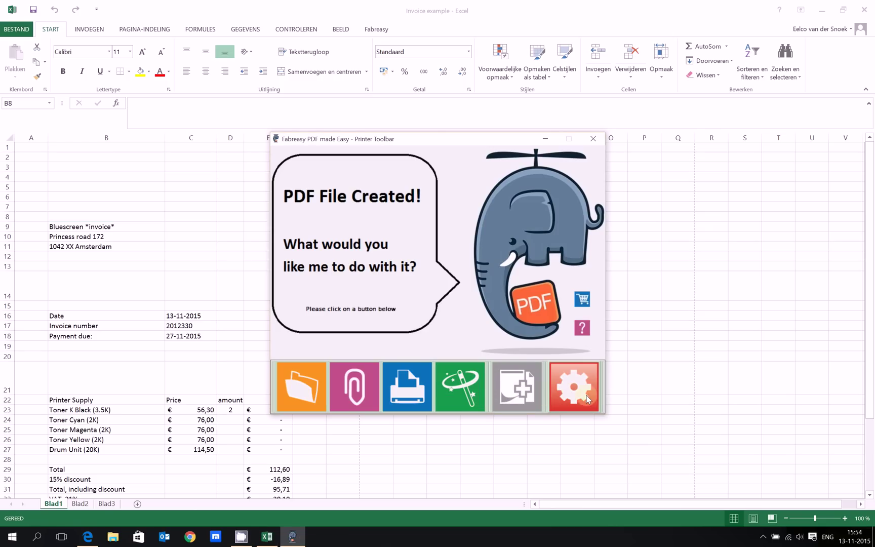
click(350, 396)
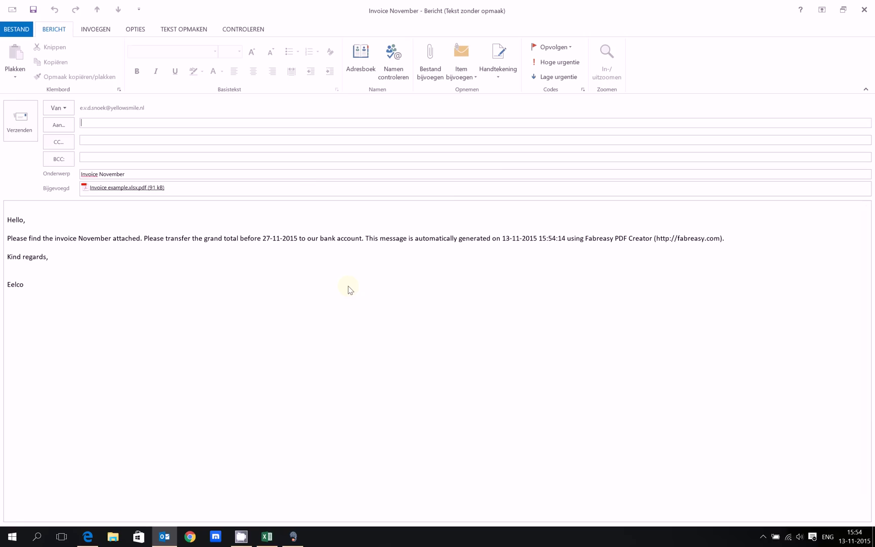
double_click(126, 188)
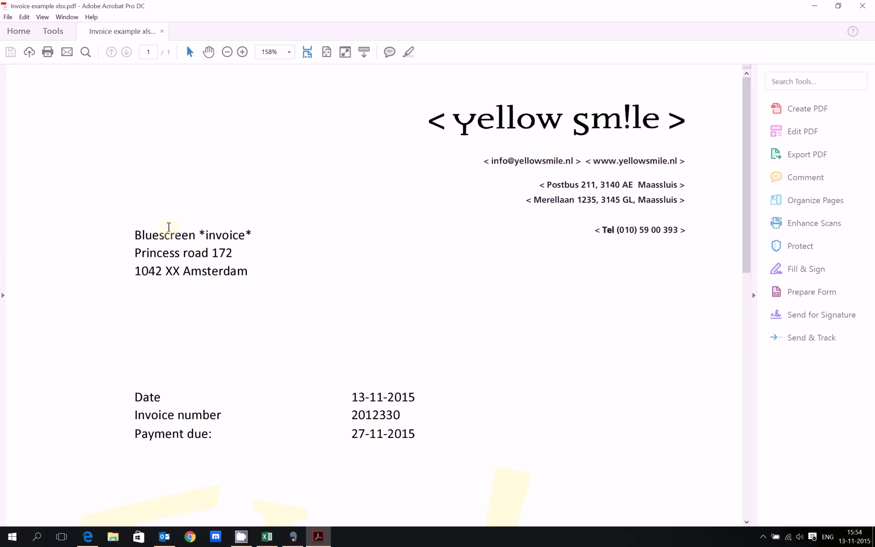
scroll(168, 227, down, 6)
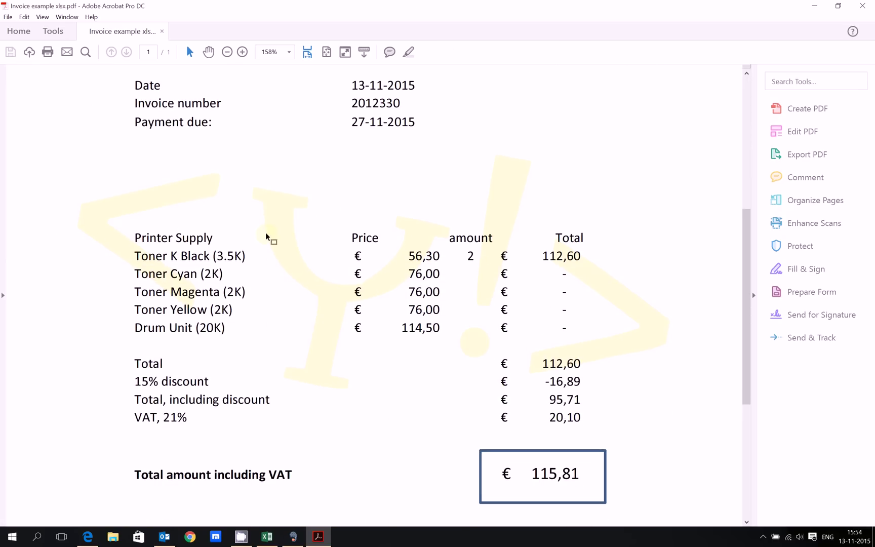
click(863, 6)
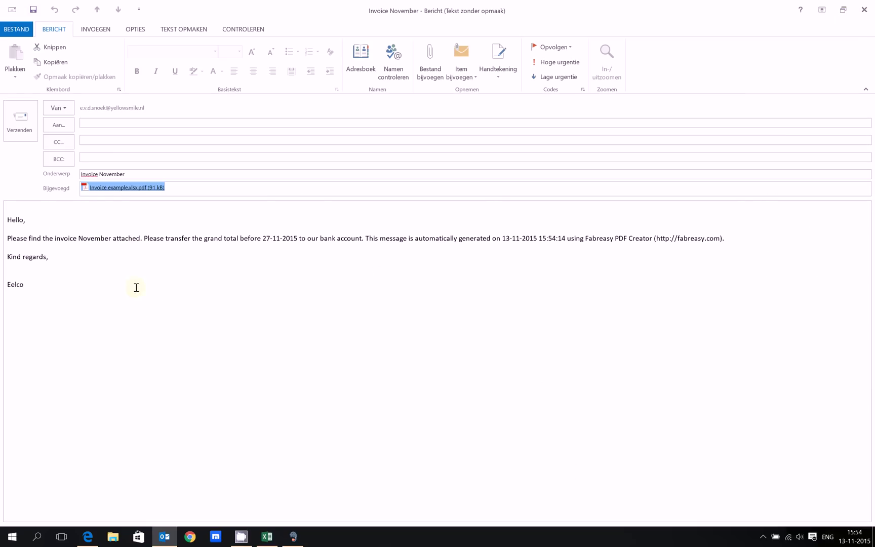
click(33, 298)
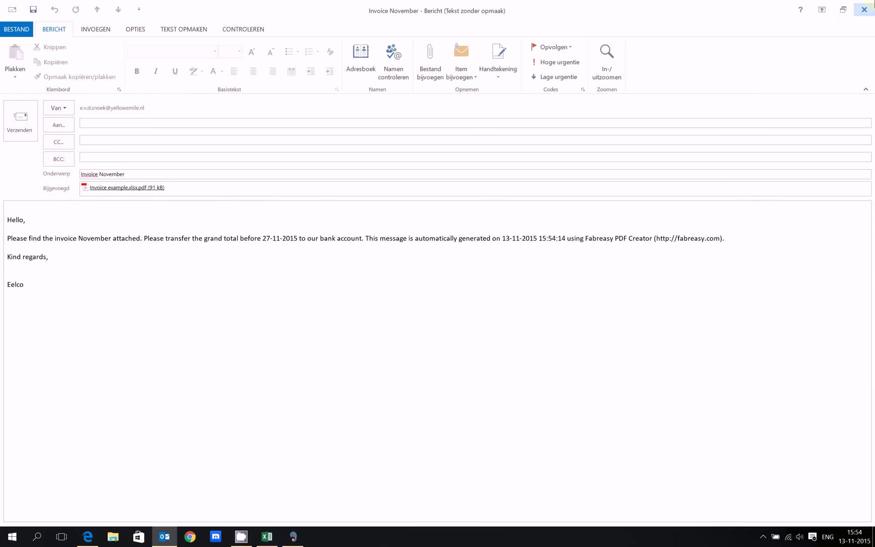
click(870, 6)
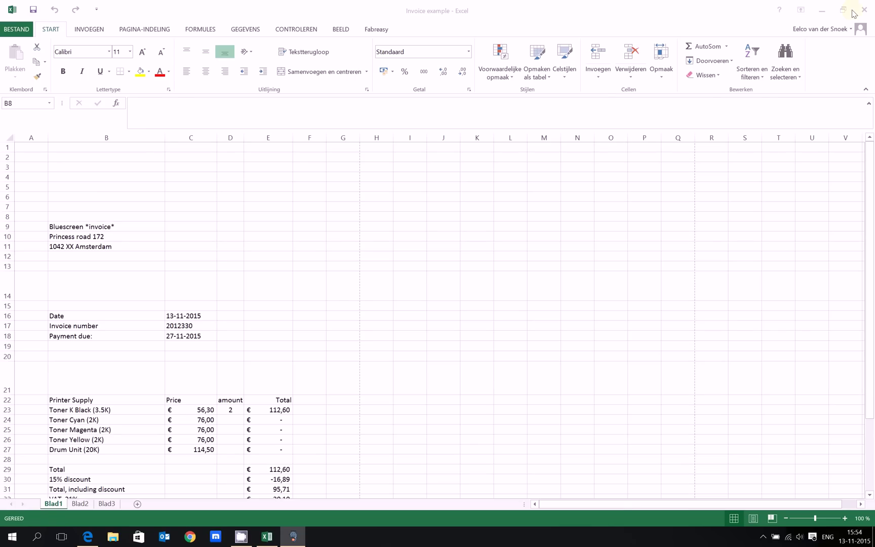
- Close Excel without saving and start Fabreasy PDF Creator (drag-and-drop) by searching 'fabrea'
click(865, 7)
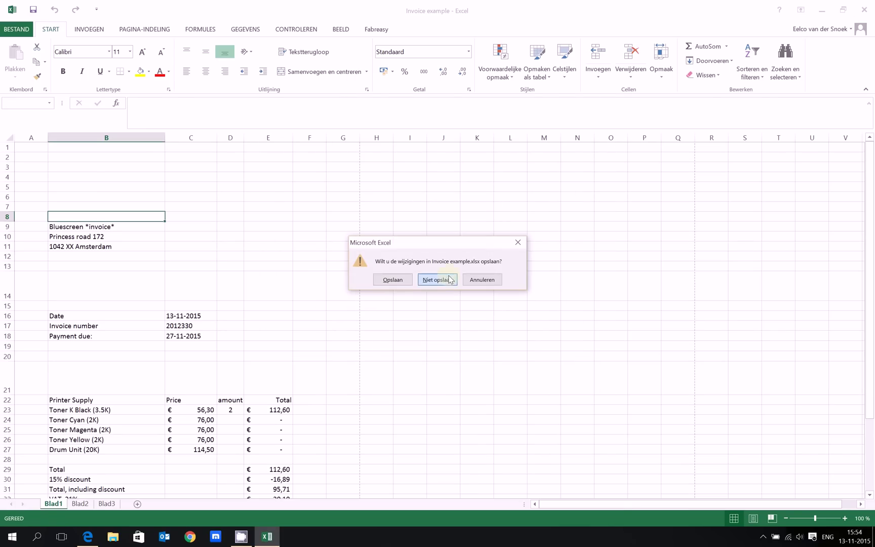
click(449, 278)
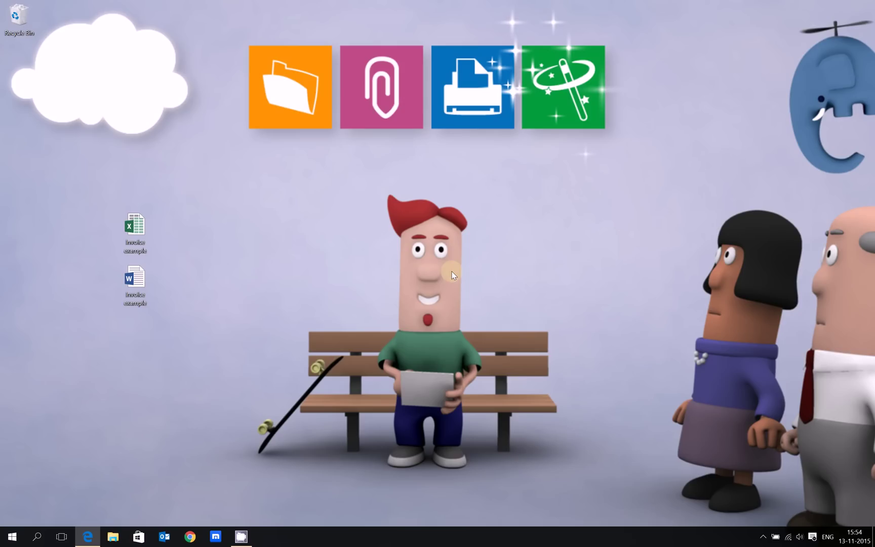
click(14, 537)
text(fabrea)
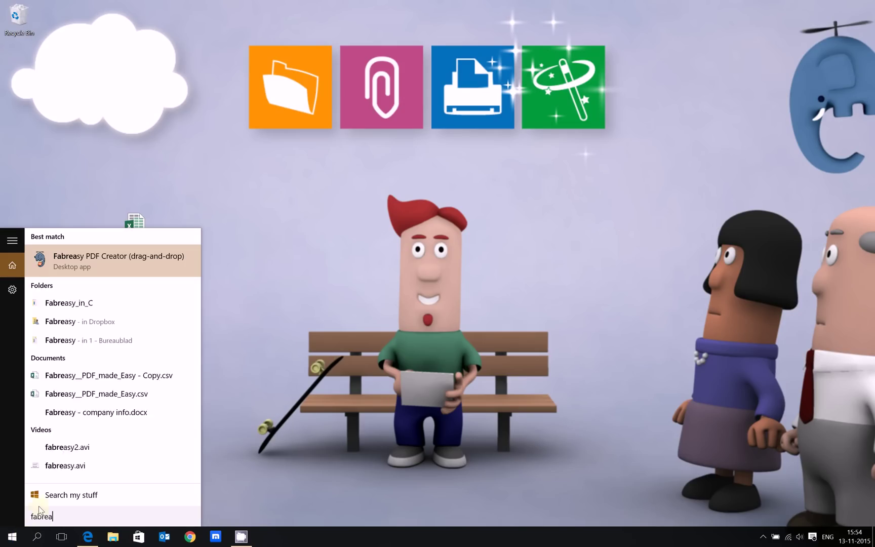
click(74, 273)
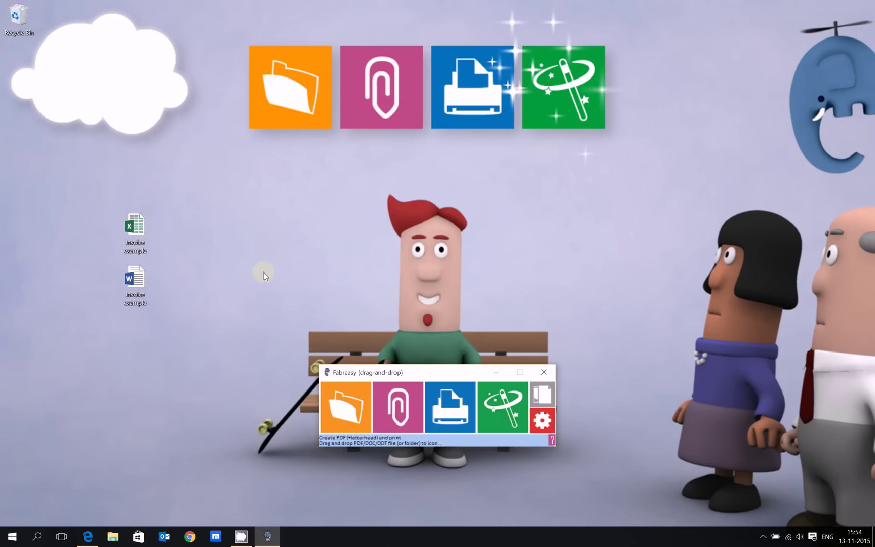
- Switch the letterhead back on and drop the Excel invoice onto the Create PDF tile
click(541, 395)
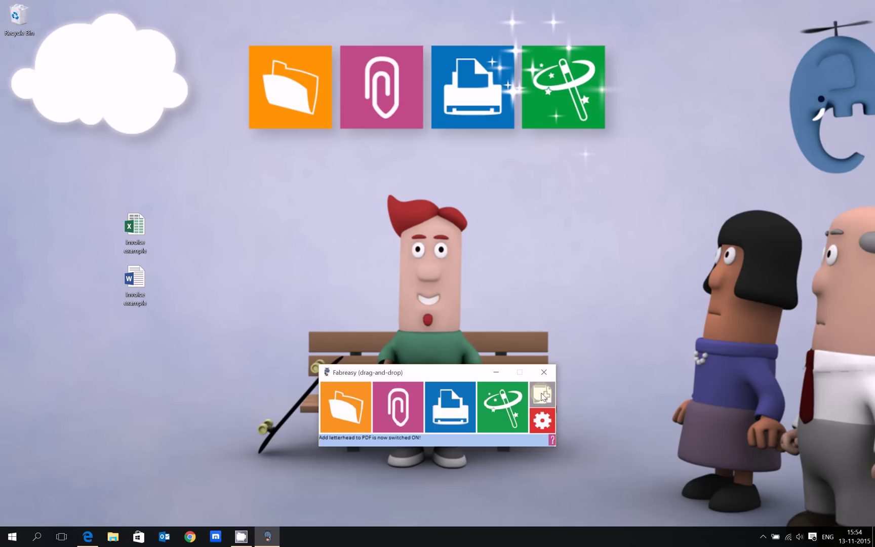
click(536, 390)
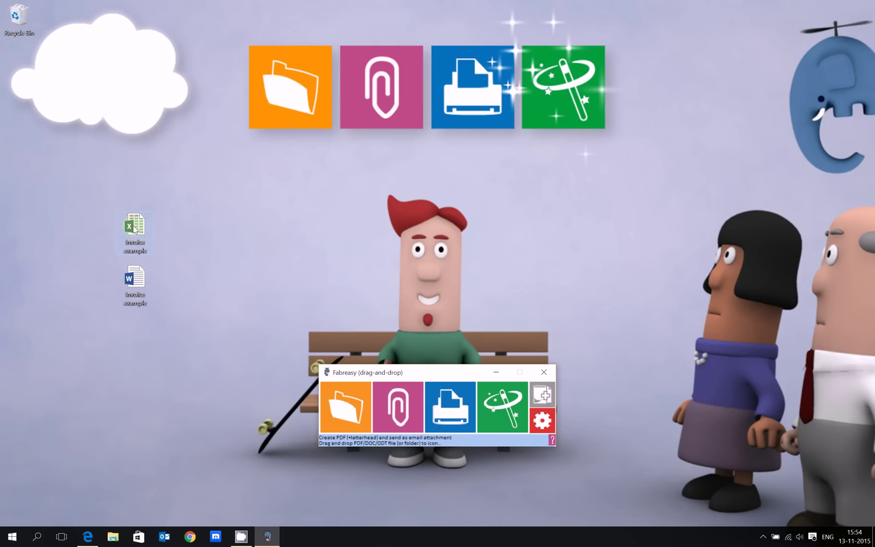
drag(135, 229, 349, 408)
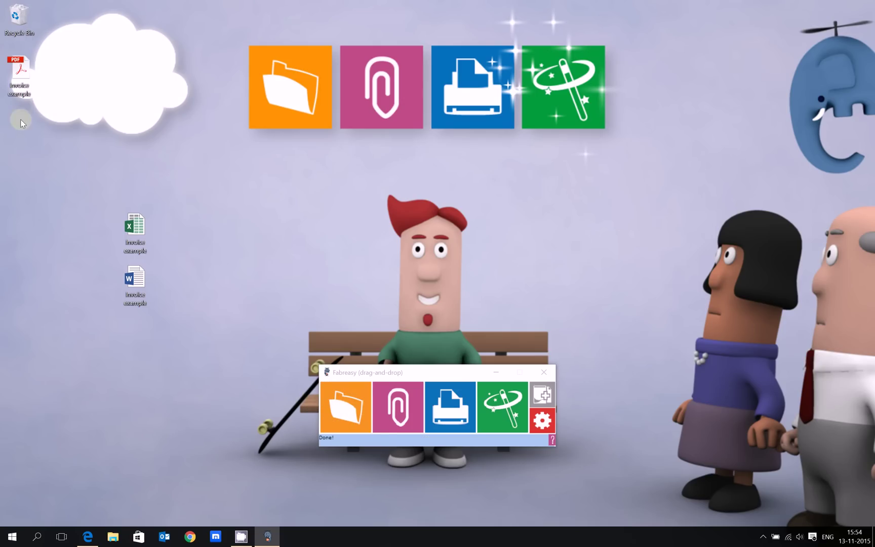
- Place the new Invoice example PDF beside the Excel file and check it in Acrobat
drag(18, 76, 252, 239)
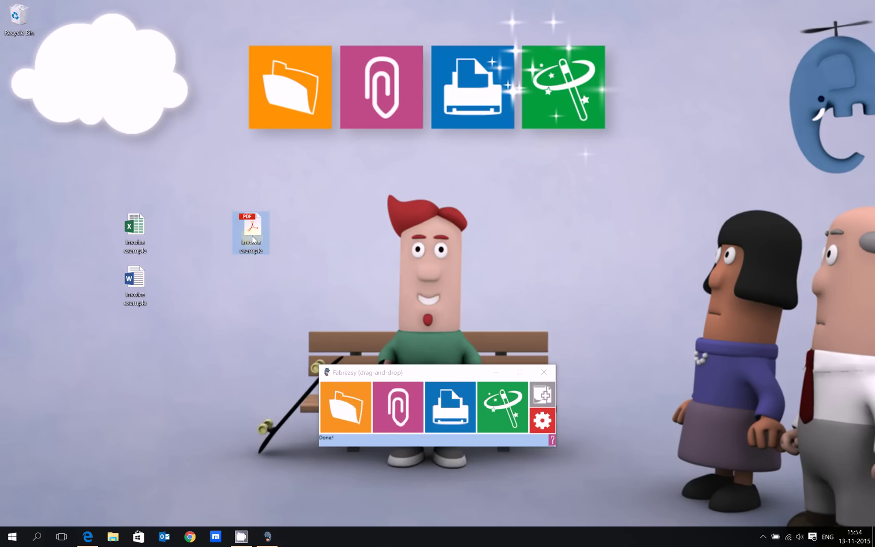
double_click(253, 238)
scroll(252, 234, down, 3)
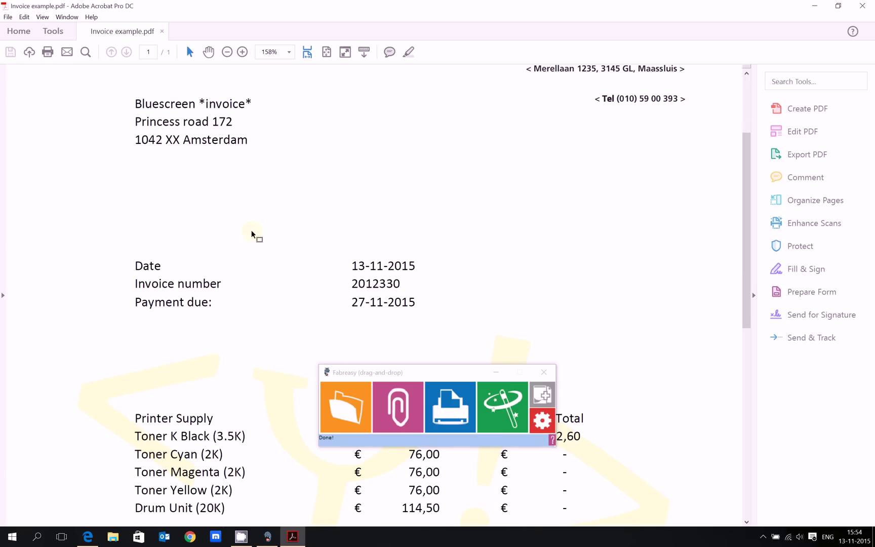
click(861, 5)
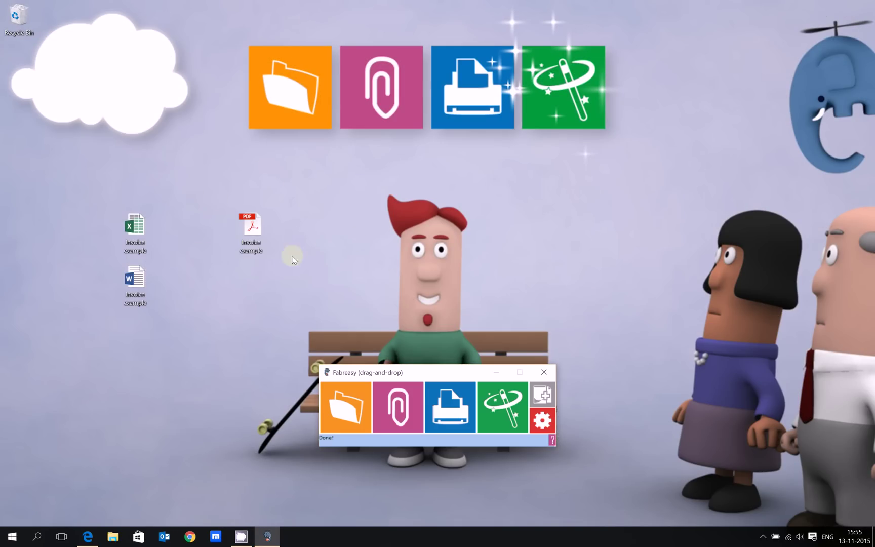
click(269, 281)
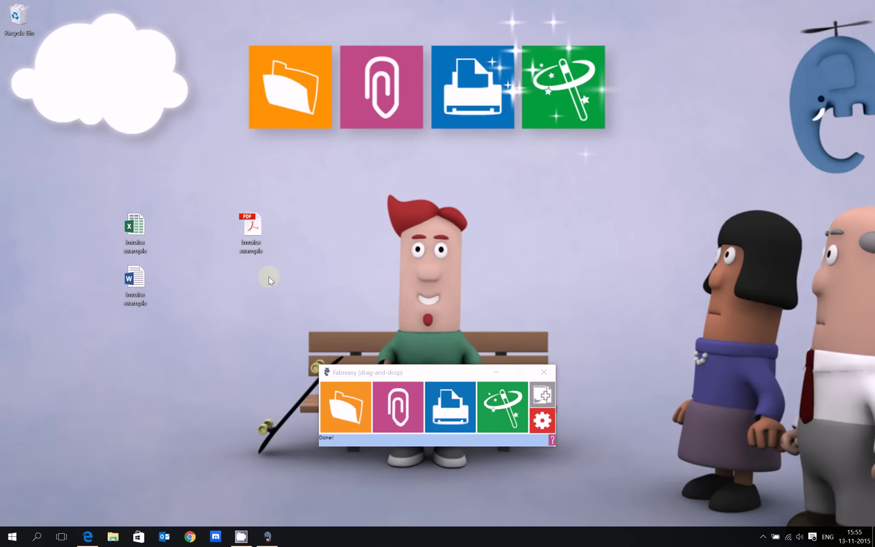